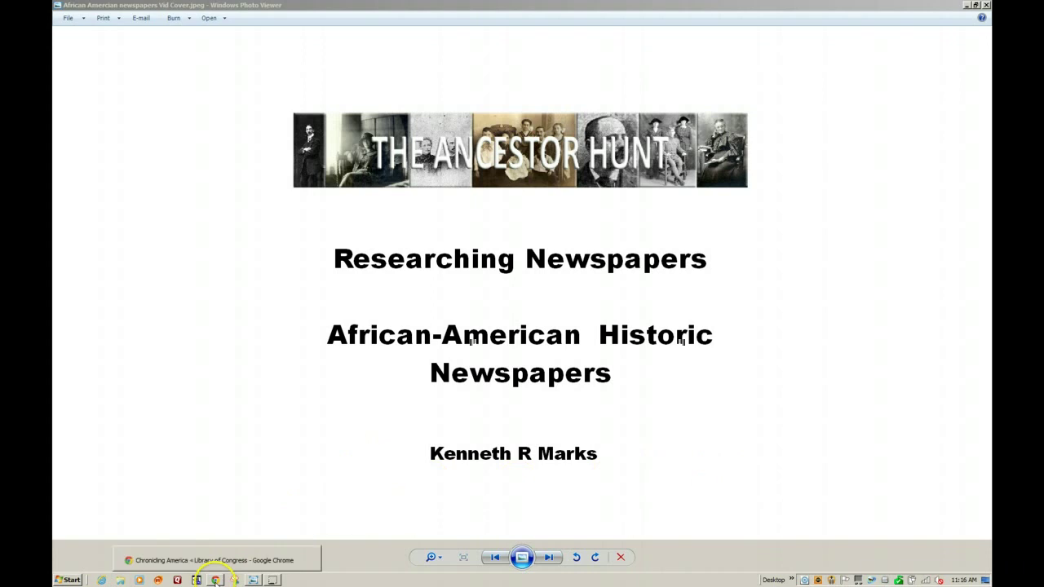
Step: Switch to Chronicling America in Chrome and list all digitized newspapers filtered by the African American ethnicity
{"action": "left_click", "coordinate": [214, 579]}
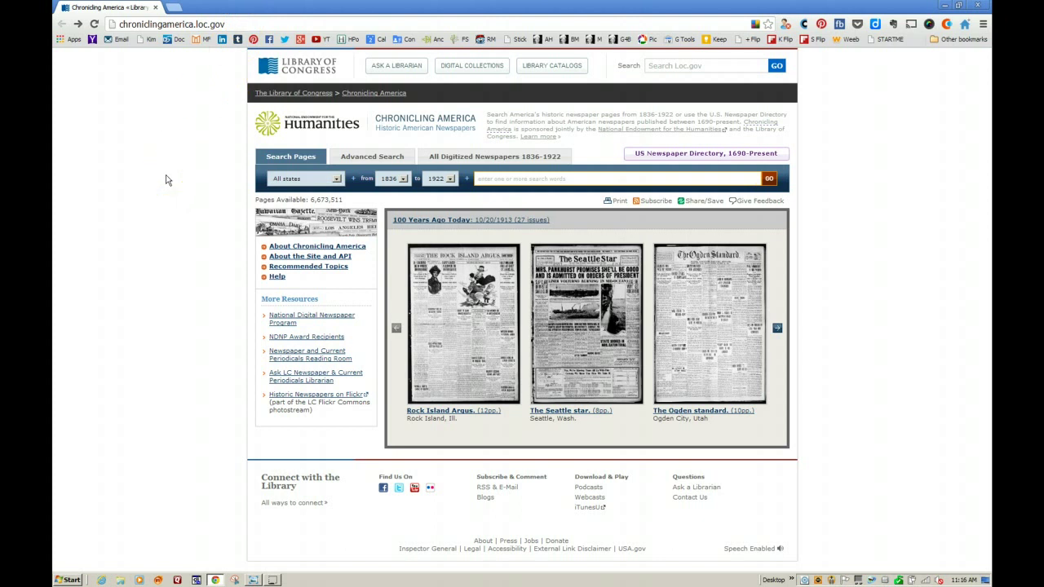
{"action": "left_click", "coordinate": [486, 161]}
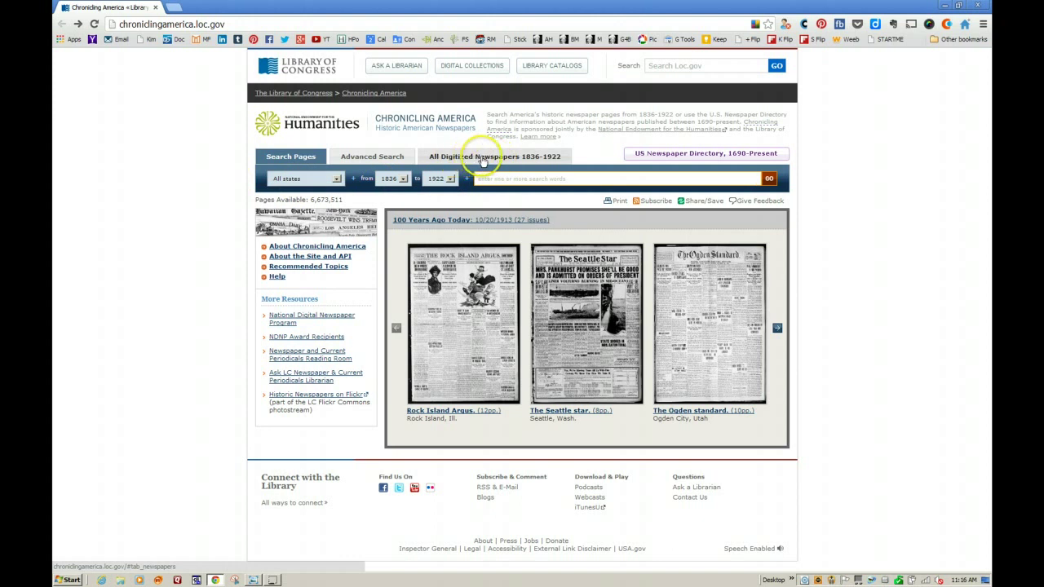
{"action": "left_click", "coordinate": [496, 161]}
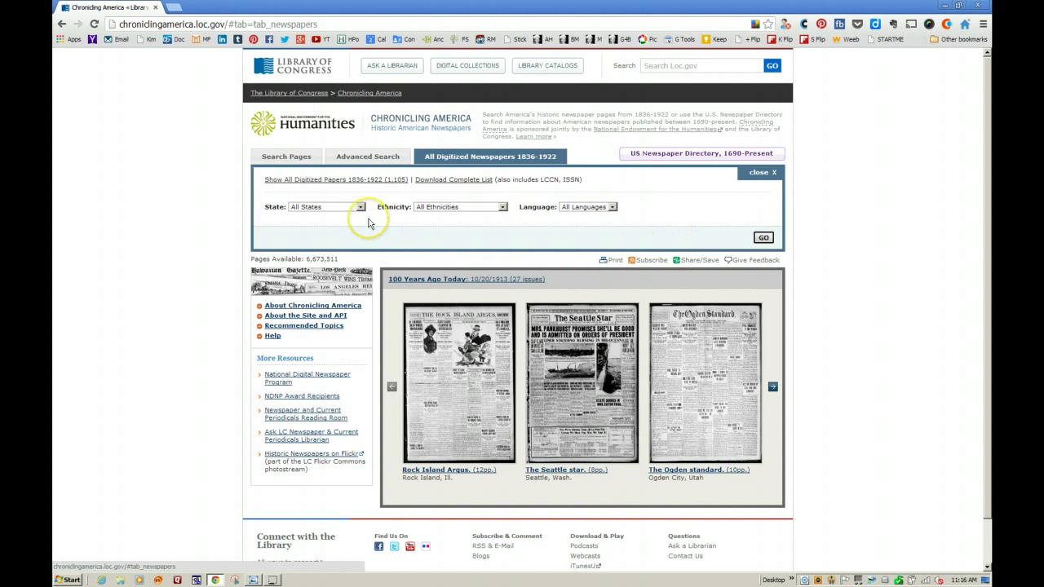
{"action": "left_click", "coordinate": [502, 206]}
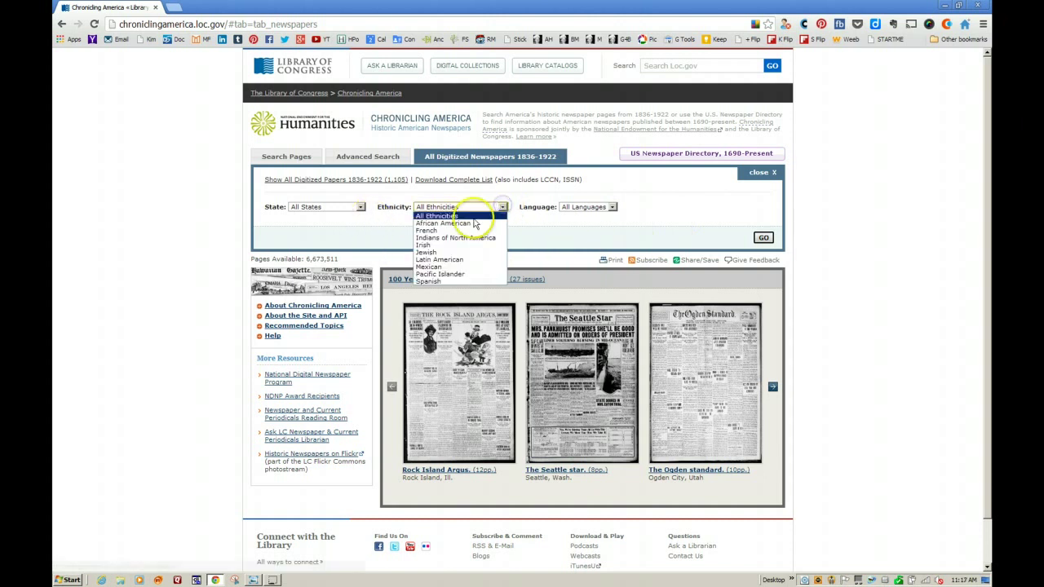
{"action": "left_click", "coordinate": [469, 224]}
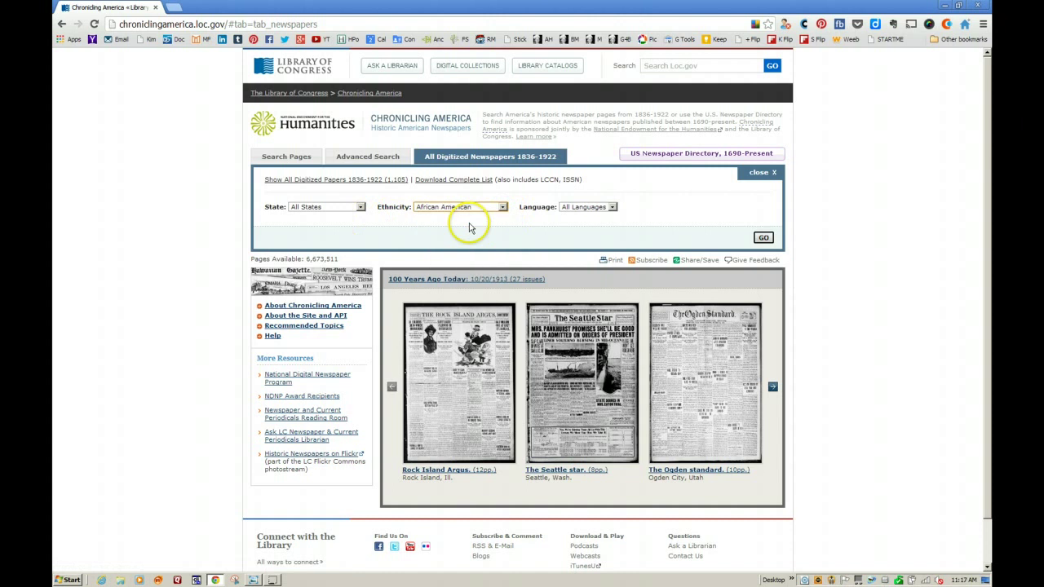
{"action": "left_click", "coordinate": [762, 238]}
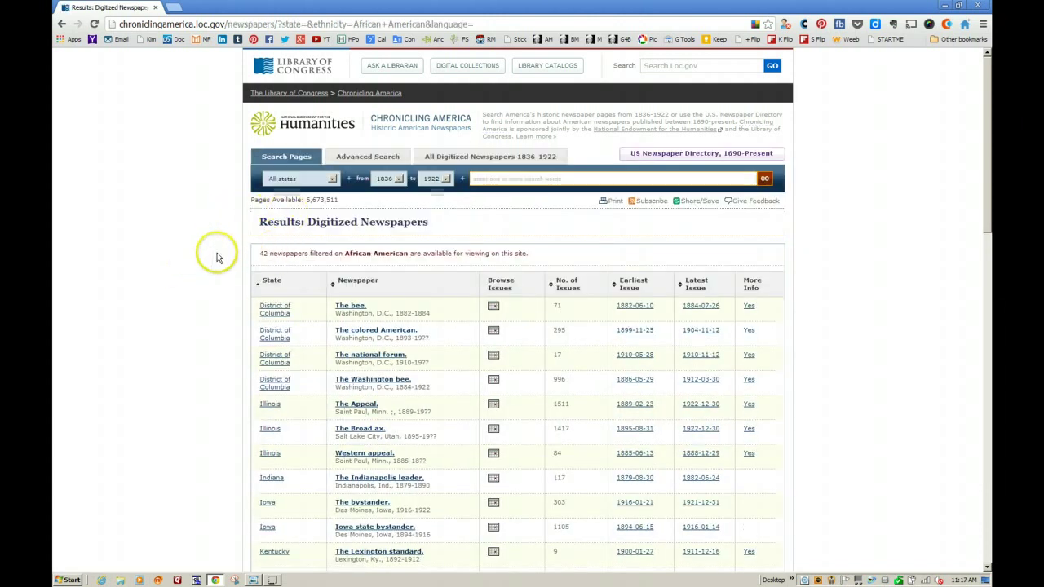
Step: Open the additional information page for The bee. (Washington, D.C.) from the results and read its description
{"action": "scroll", "coordinate": [217, 257], "scroll_direction": "down", "scroll_amount": 3}
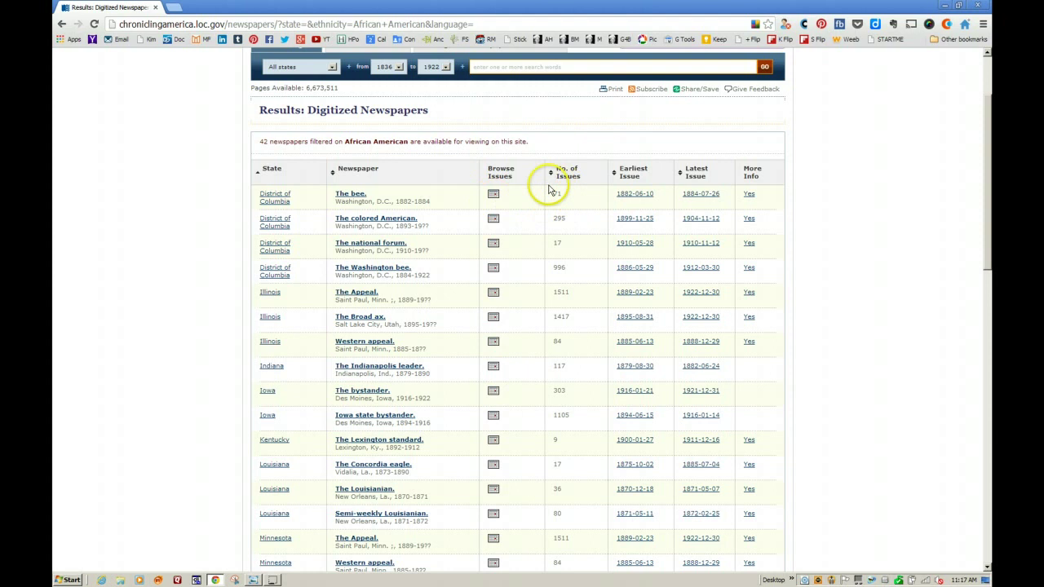
{"action": "left_click", "coordinate": [749, 195]}
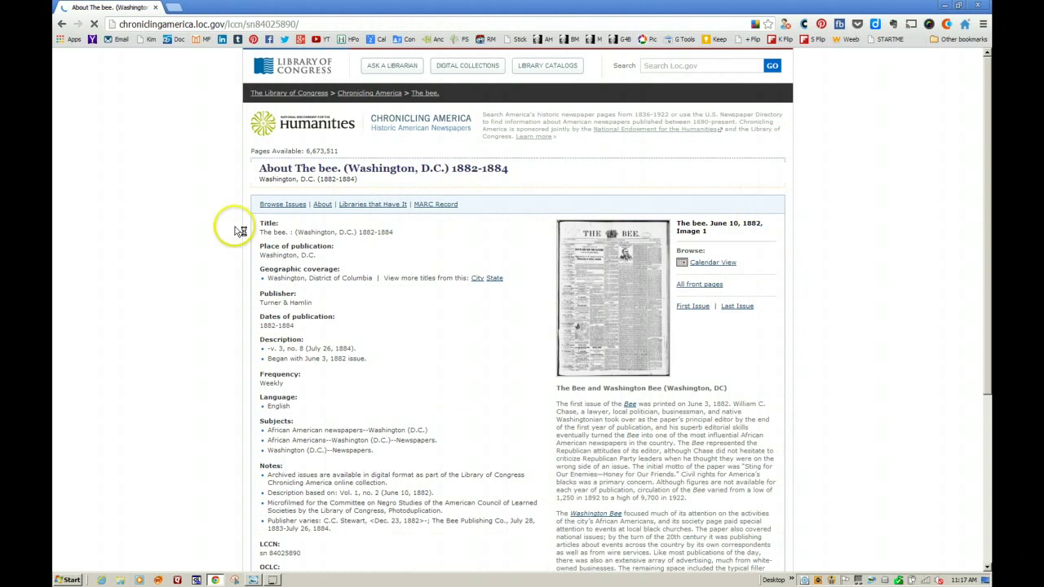
{"action": "scroll", "coordinate": [217, 236], "scroll_direction": "down", "scroll_amount": 3}
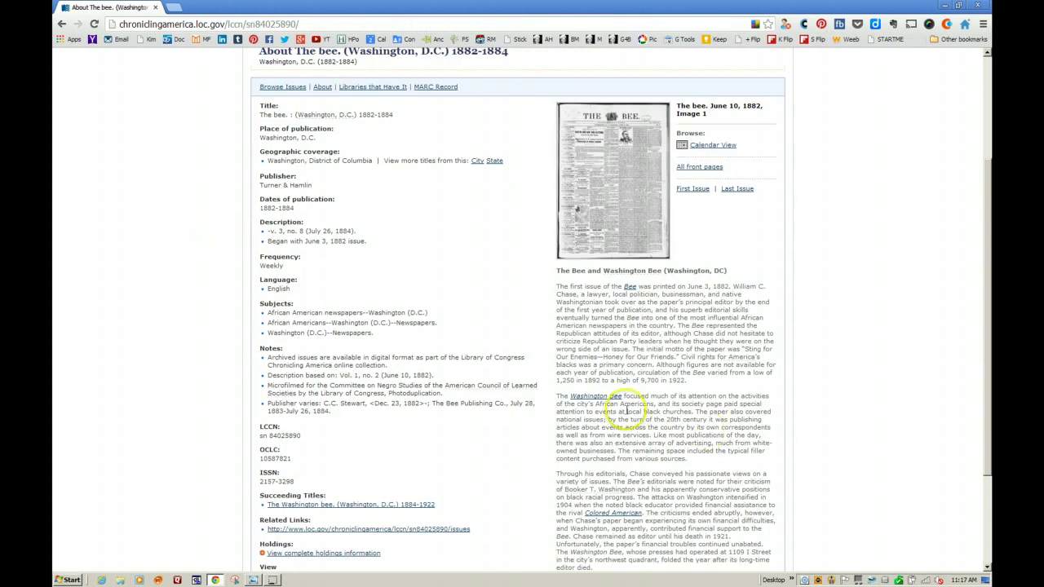
{"action": "scroll", "coordinate": [226, 283], "scroll_direction": "up", "scroll_amount": 2}
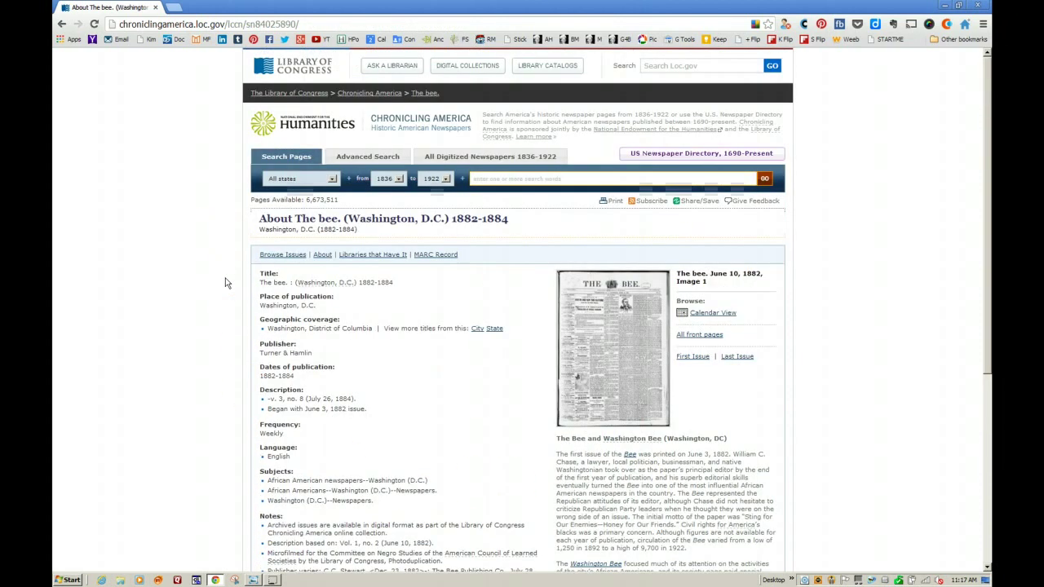
Step: Return through the newspaper results to the Chronicling America home page and display the basic page search
{"action": "left_click", "coordinate": [61, 24]}
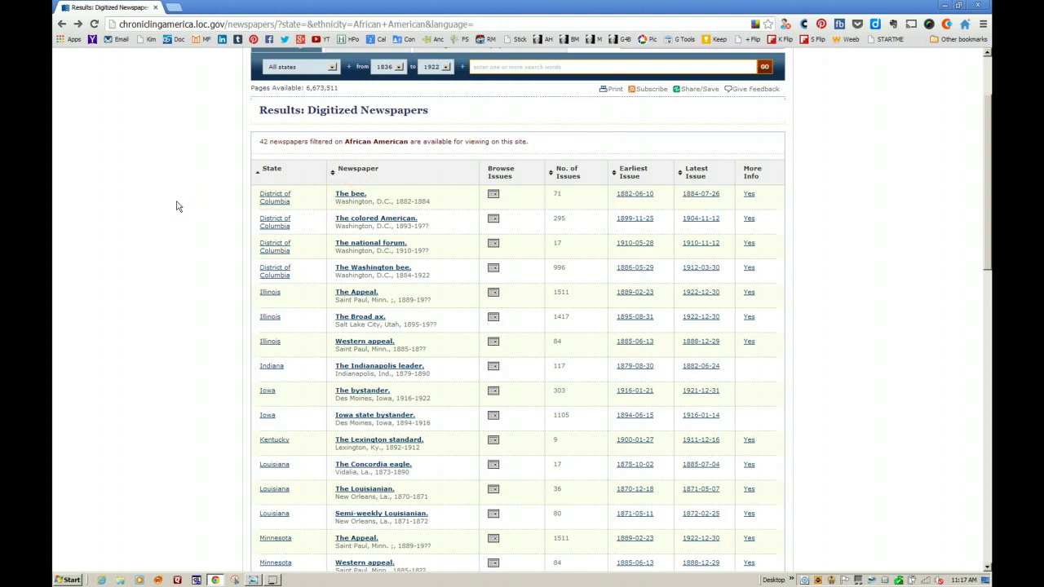
{"action": "scroll", "coordinate": [176, 206], "scroll_direction": "up", "scroll_amount": 2}
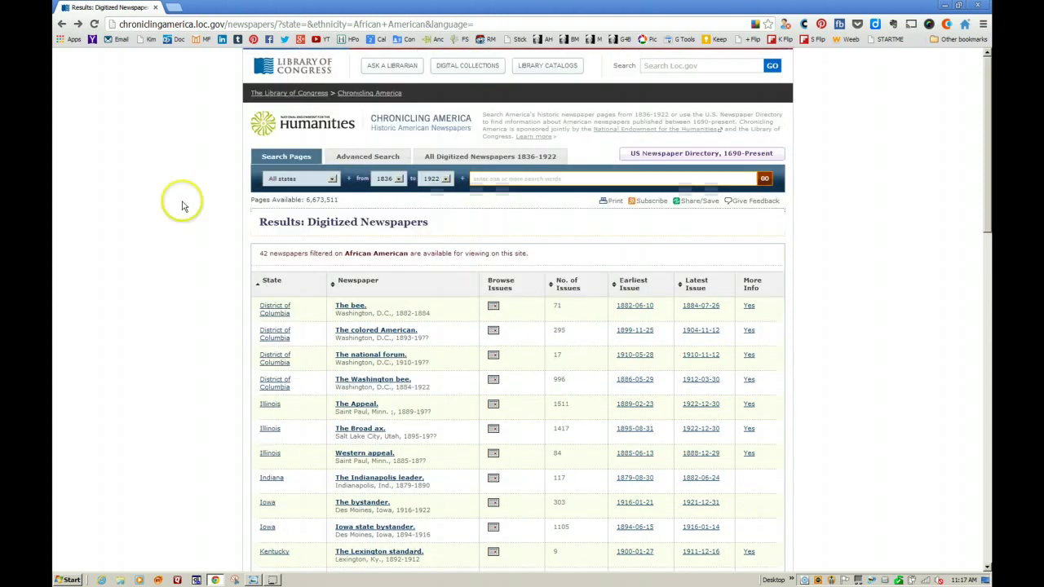
{"action": "left_click", "coordinate": [61, 23]}
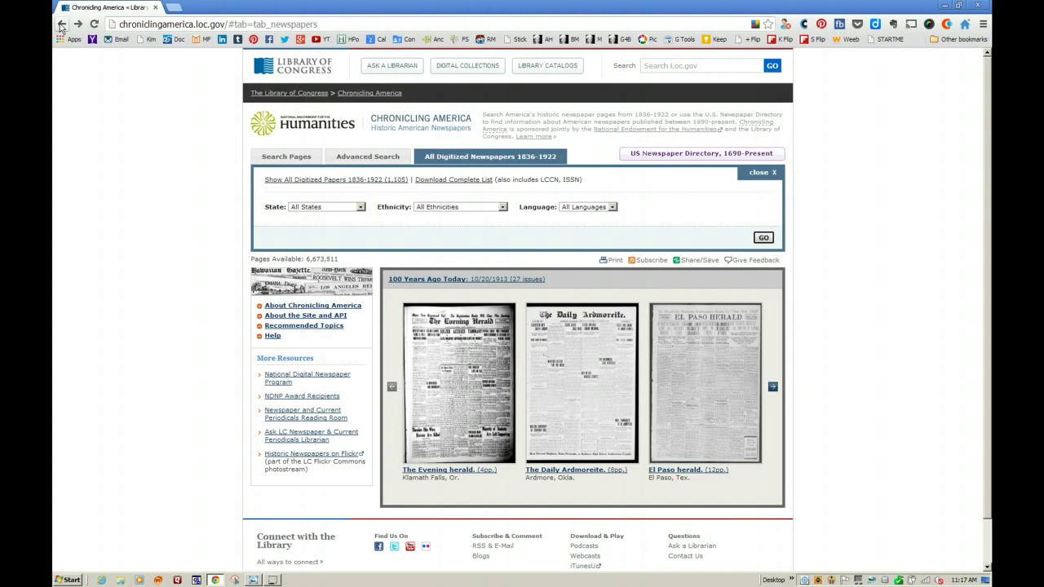
{"action": "left_click", "coordinate": [61, 24]}
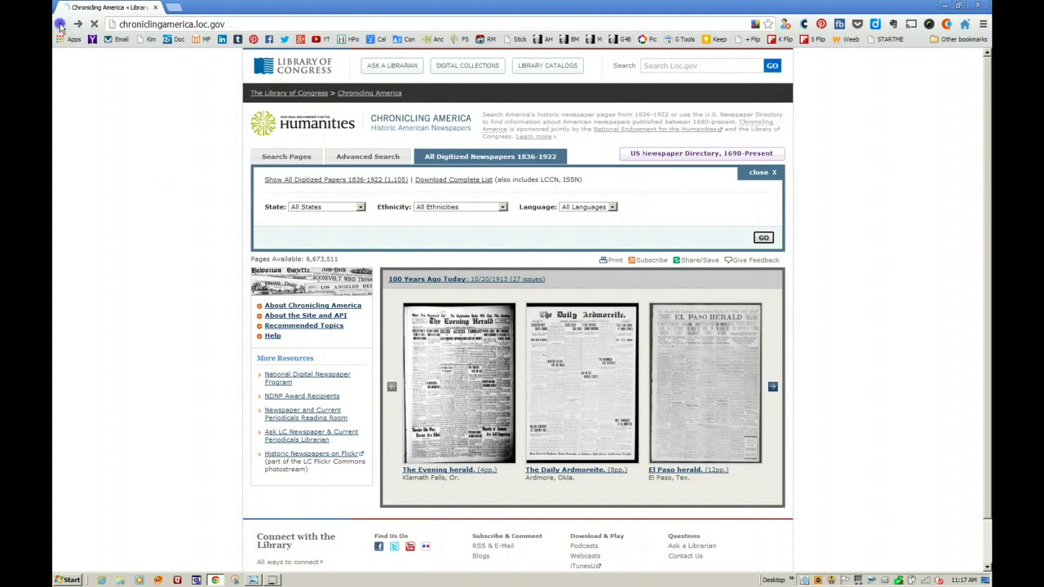
{"action": "left_click", "coordinate": [277, 157]}
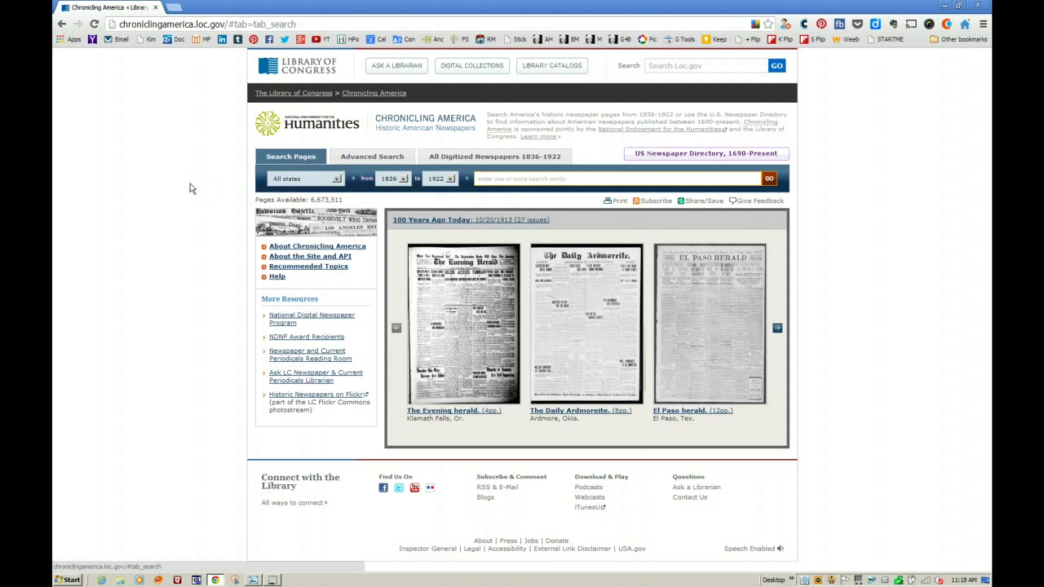
Step: Open the advanced search and select The Washington bee. (Washington, D.C.) as the newspaper to search
{"action": "left_click", "coordinate": [359, 157]}
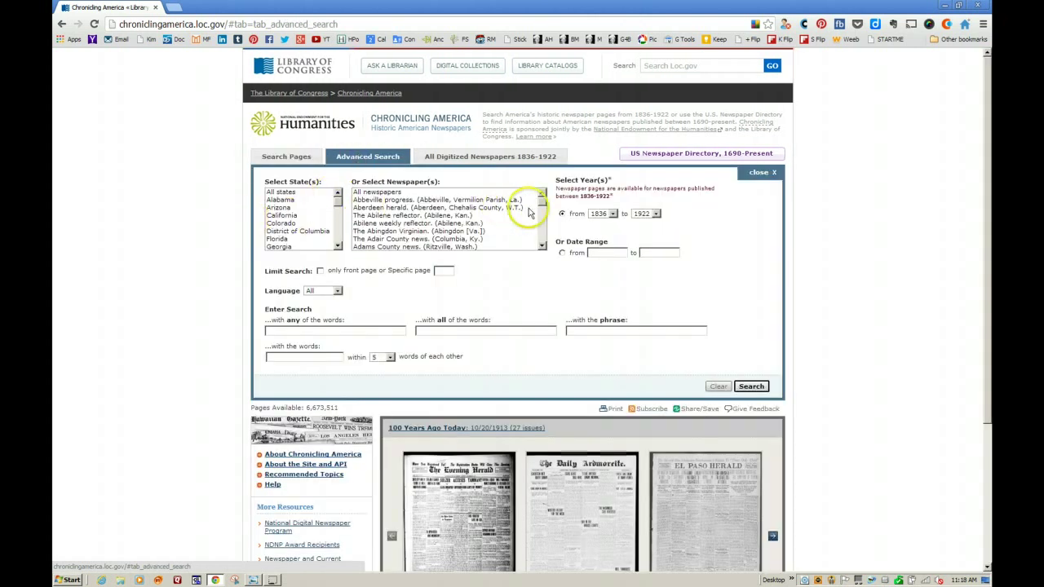
{"action": "left_click_drag", "start_coordinate": [543, 202], "coordinate": [543, 236]}
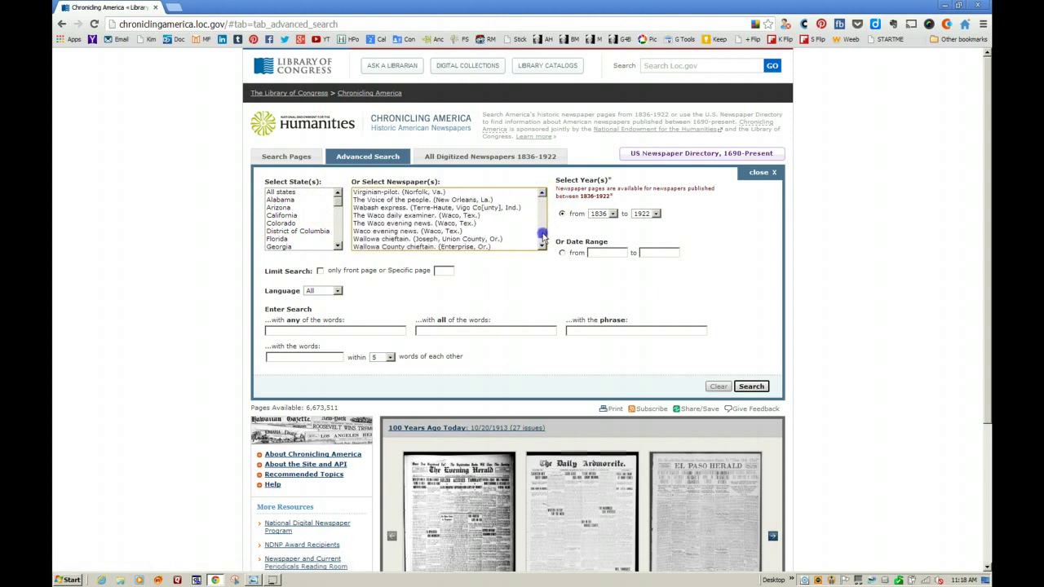
{"action": "left_click", "coordinate": [542, 246]}
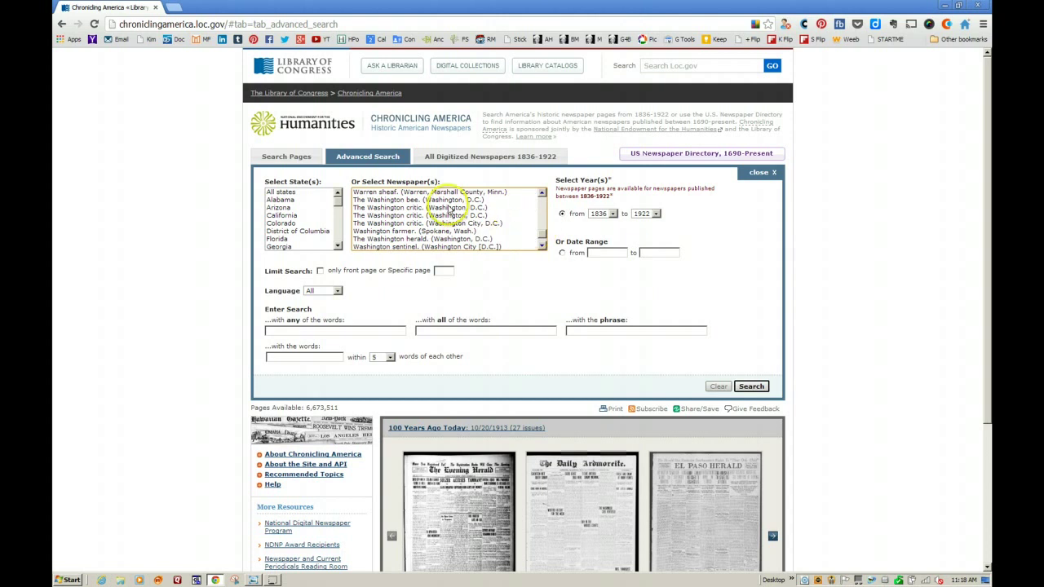
{"action": "left_click", "coordinate": [399, 201]}
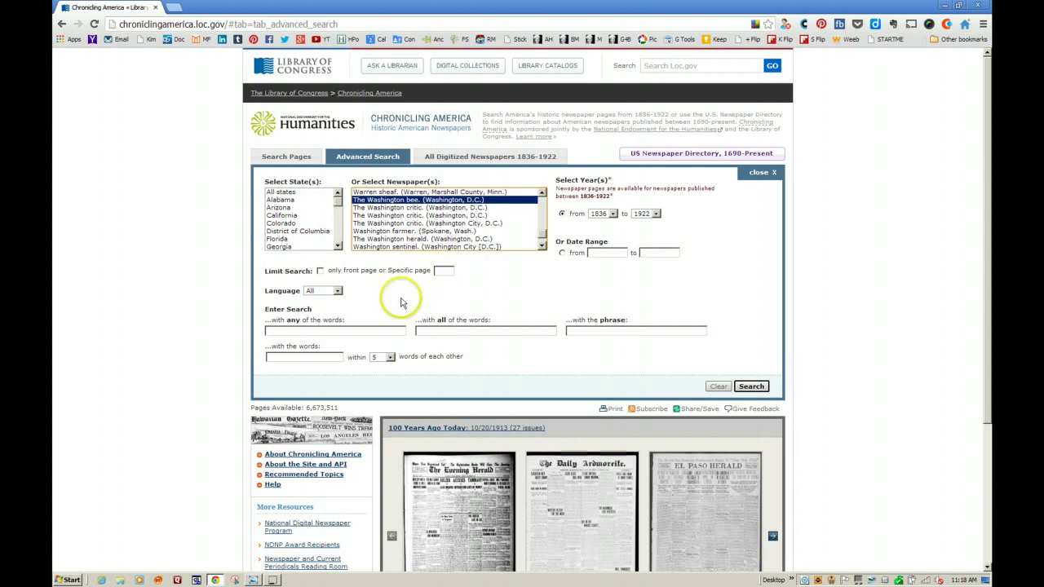
Step: Examine the available language choices and word-proximity distances in the advanced search form
{"action": "left_click", "coordinate": [337, 291]}
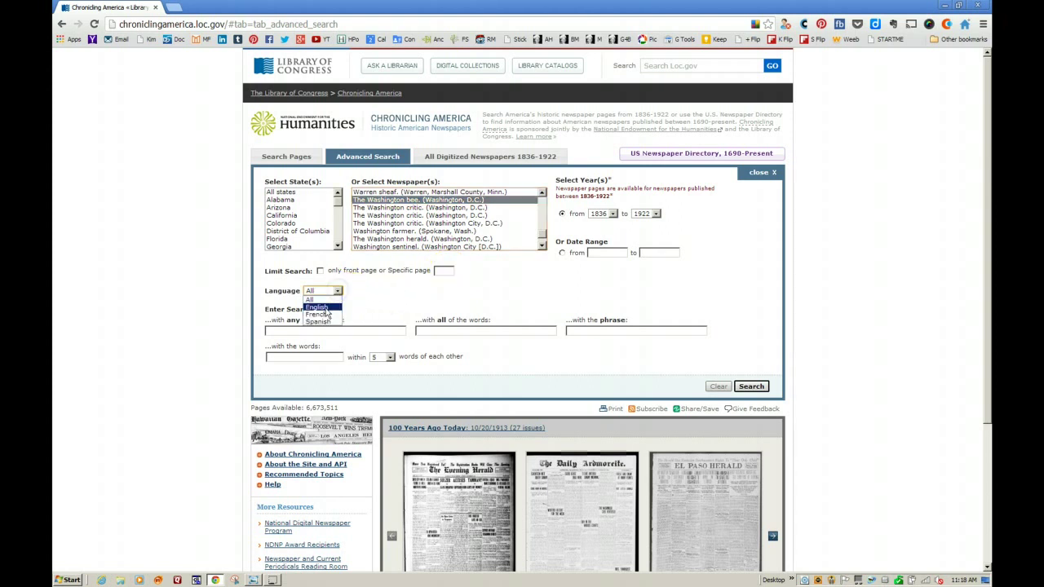
{"action": "left_click", "coordinate": [371, 297]}
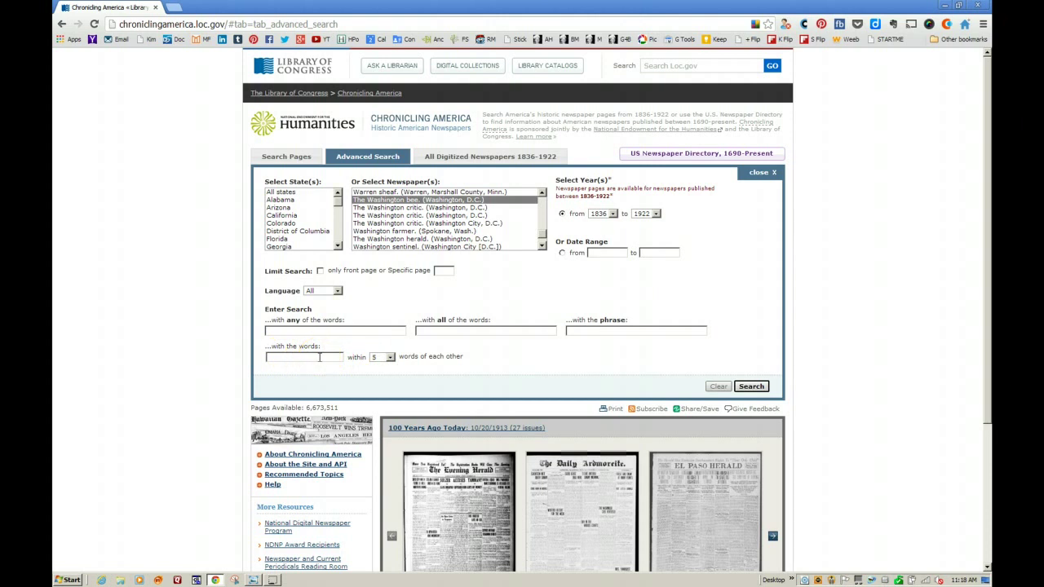
{"action": "left_click", "coordinate": [390, 358]}
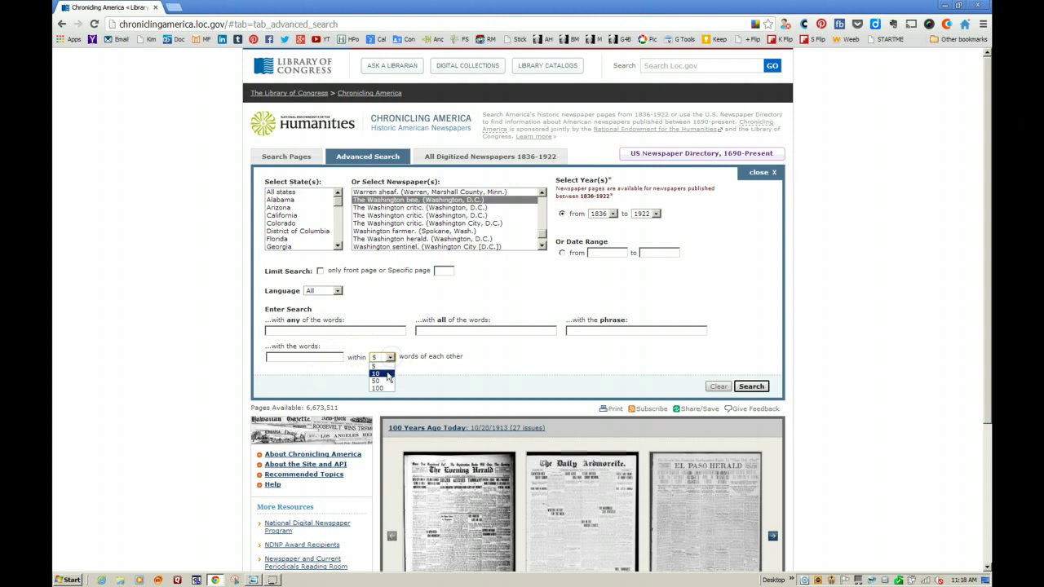
{"action": "left_click", "coordinate": [377, 366]}
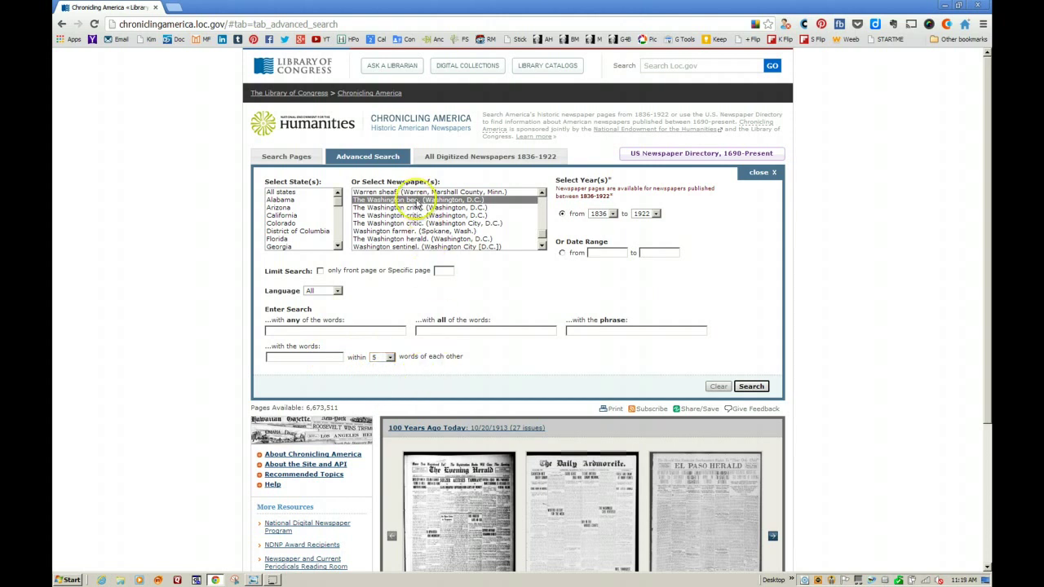
Step: Enter the person's full name as the exact phrase and run the advanced search
{"action": "left_click", "coordinate": [585, 327]}
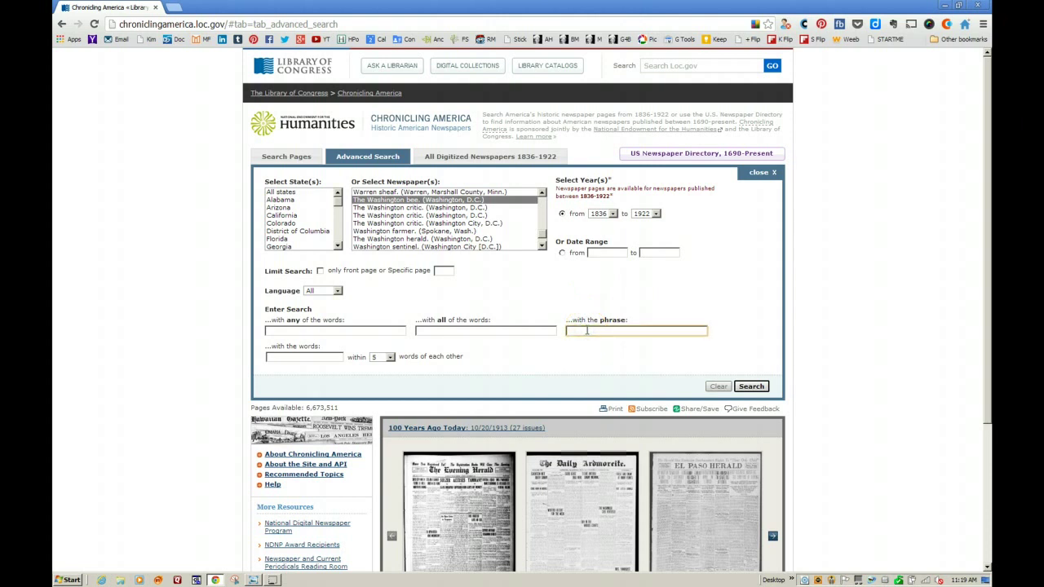
{"action": "type", "text": "tho"}
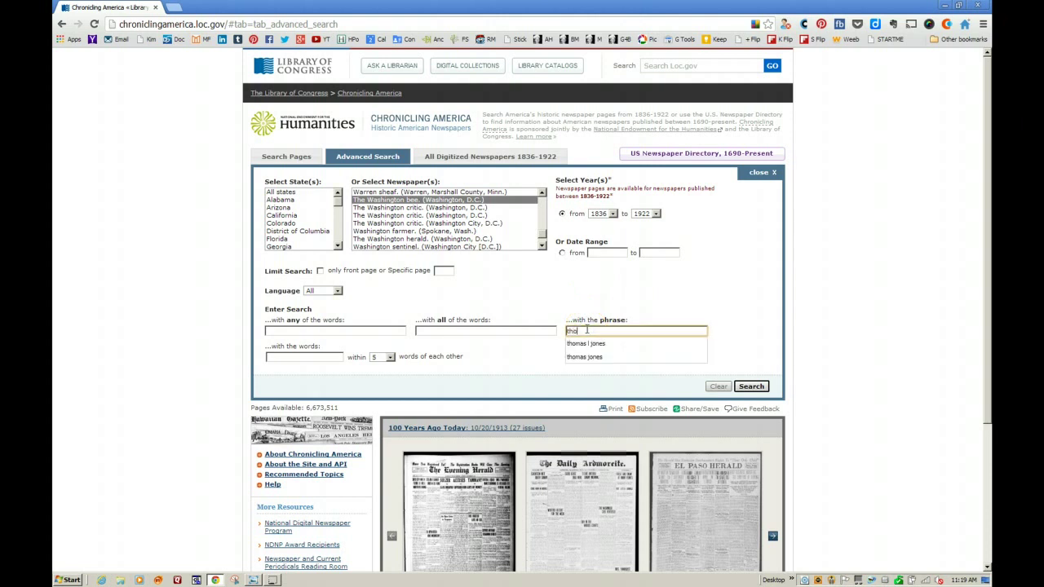
{"action": "type", "text": "mas l jones"}
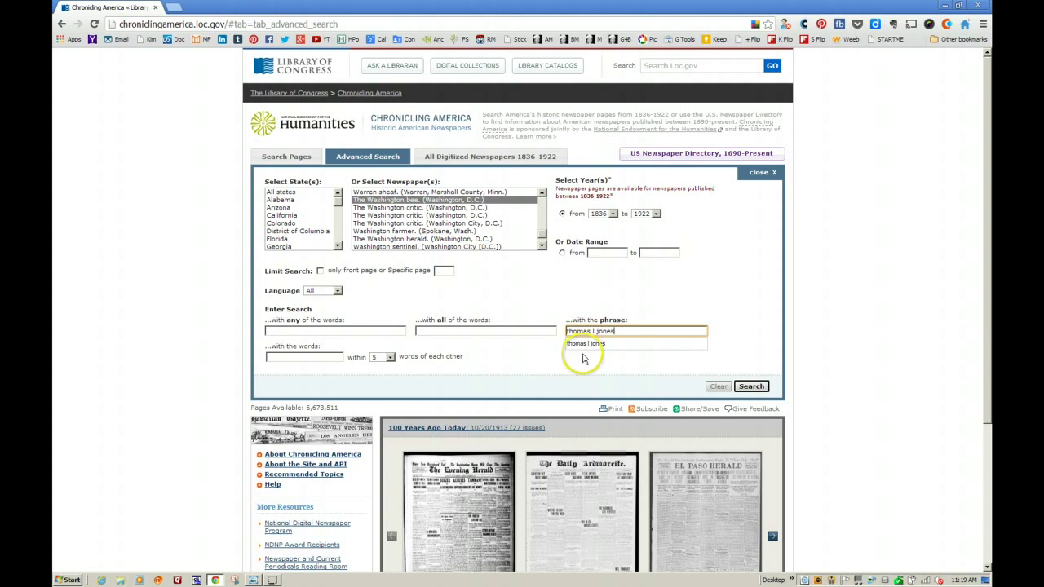
{"action": "left_click", "coordinate": [584, 351]}
{"action": "left_click", "coordinate": [750, 388]}
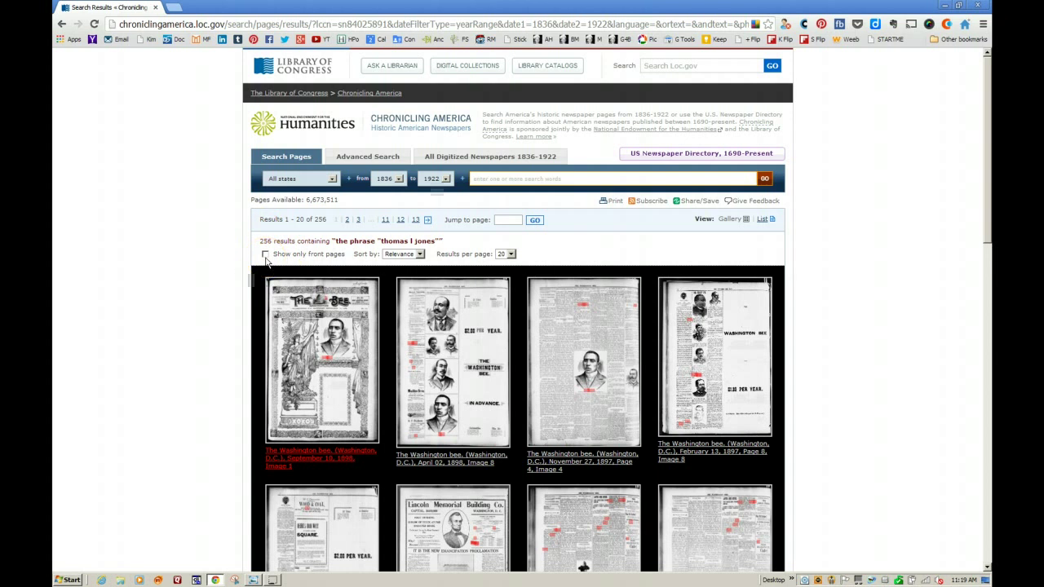
Step: Examine the sort order and results-per-page options for the search results
{"action": "left_click", "coordinate": [419, 255]}
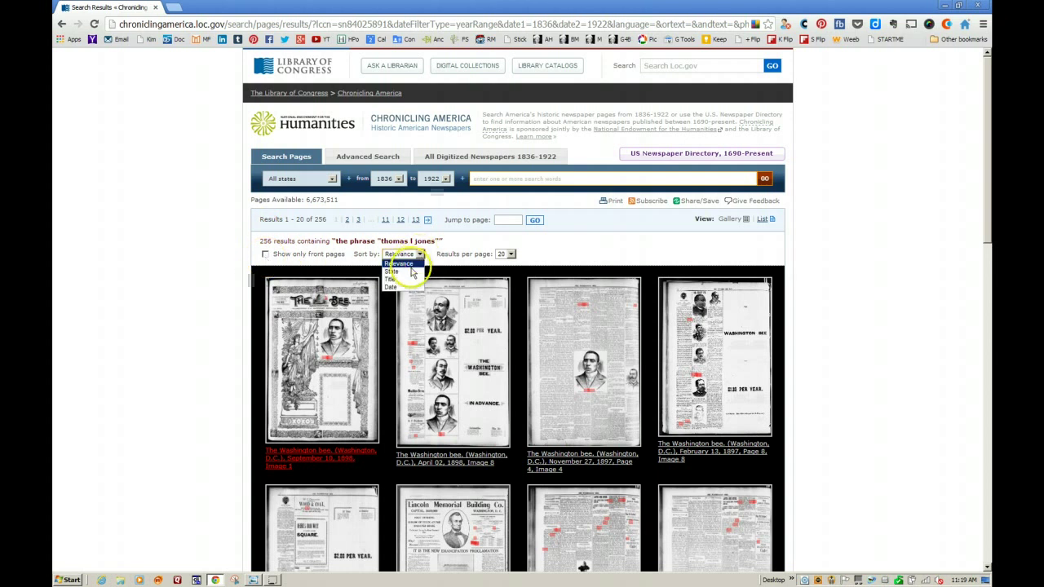
{"action": "left_click", "coordinate": [546, 257]}
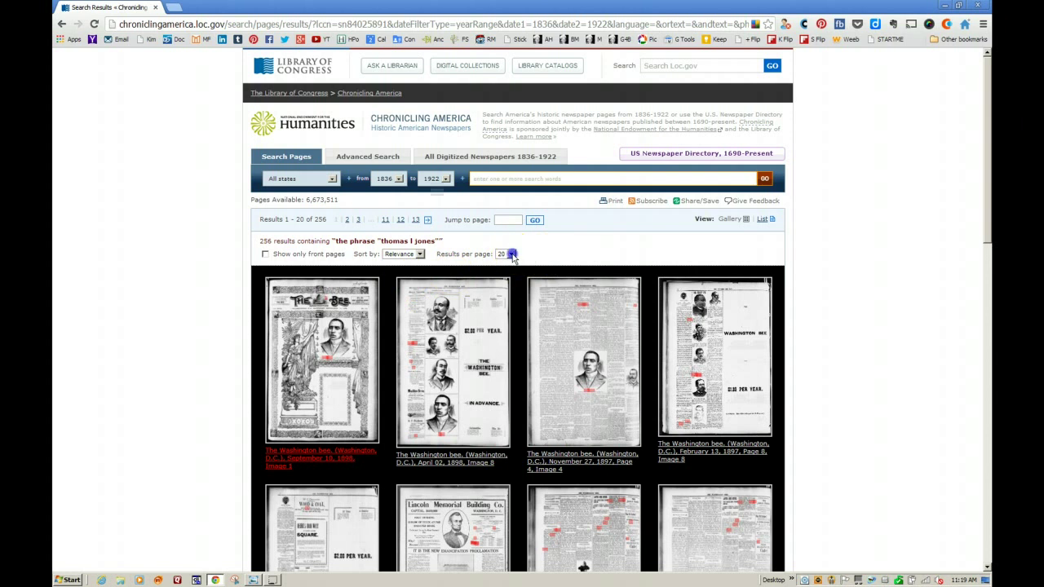
{"action": "left_click", "coordinate": [538, 255]}
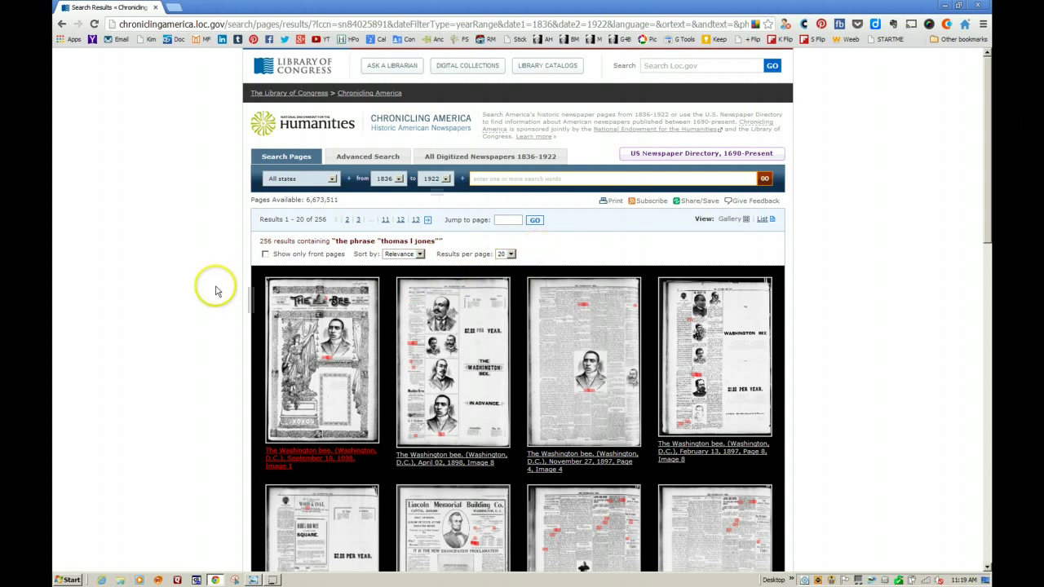
Step: Browse the result thumbnails and open The Washington bee. page from September 10, 1898, Image 1, to view the highlighted match
{"action": "scroll", "coordinate": [218, 287], "scroll_direction": "down", "scroll_amount": 1}
{"action": "scroll", "coordinate": [216, 285], "scroll_direction": "down", "scroll_amount": 2}
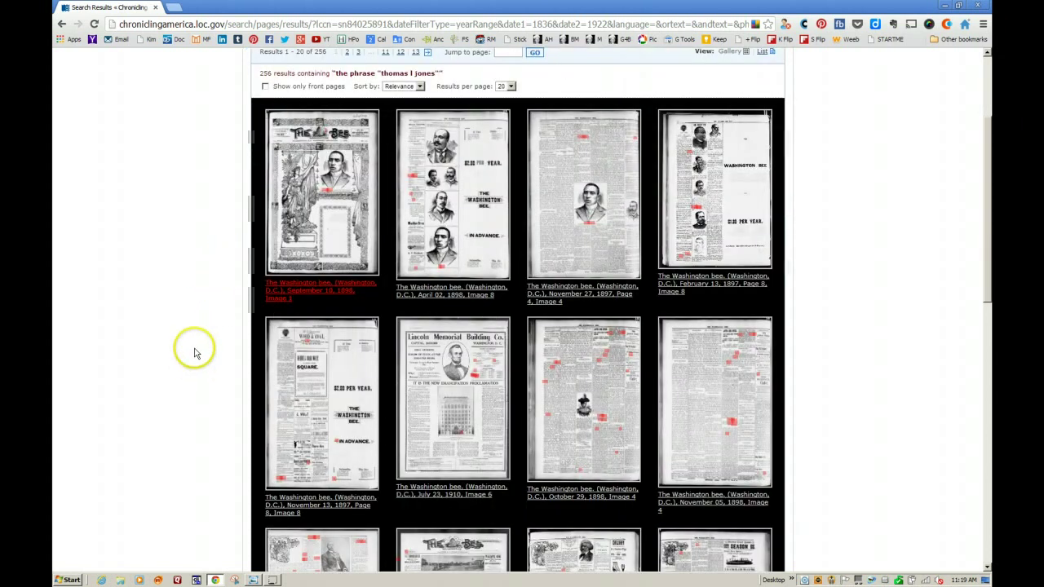
{"action": "scroll", "coordinate": [195, 351], "scroll_direction": "down", "scroll_amount": 3}
{"action": "scroll", "coordinate": [196, 352], "scroll_direction": "down", "scroll_amount": 4}
{"action": "scroll", "coordinate": [196, 352], "scroll_direction": "up", "scroll_amount": 4}
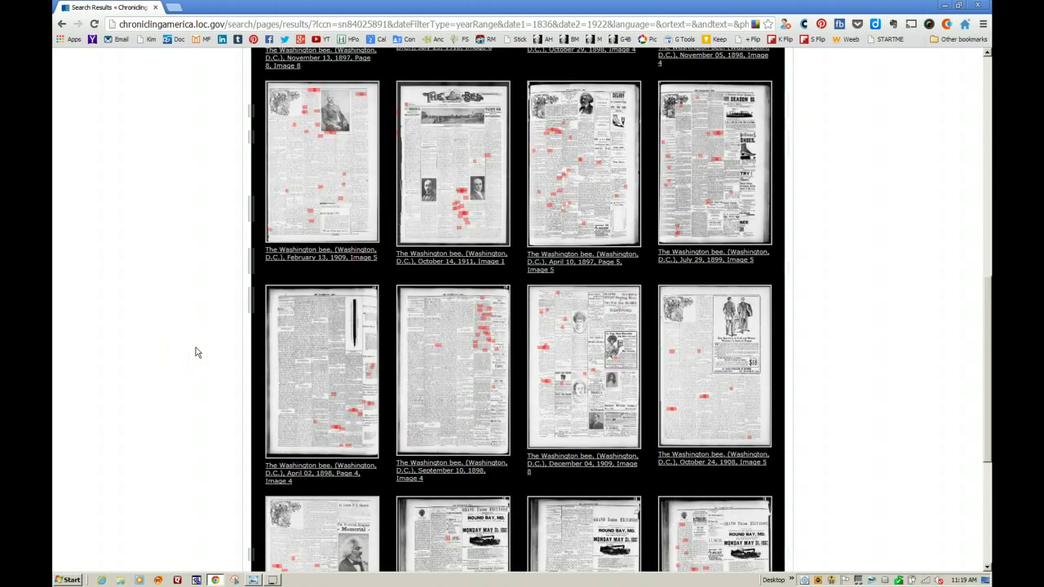
{"action": "scroll", "coordinate": [195, 352], "scroll_direction": "up", "scroll_amount": 4}
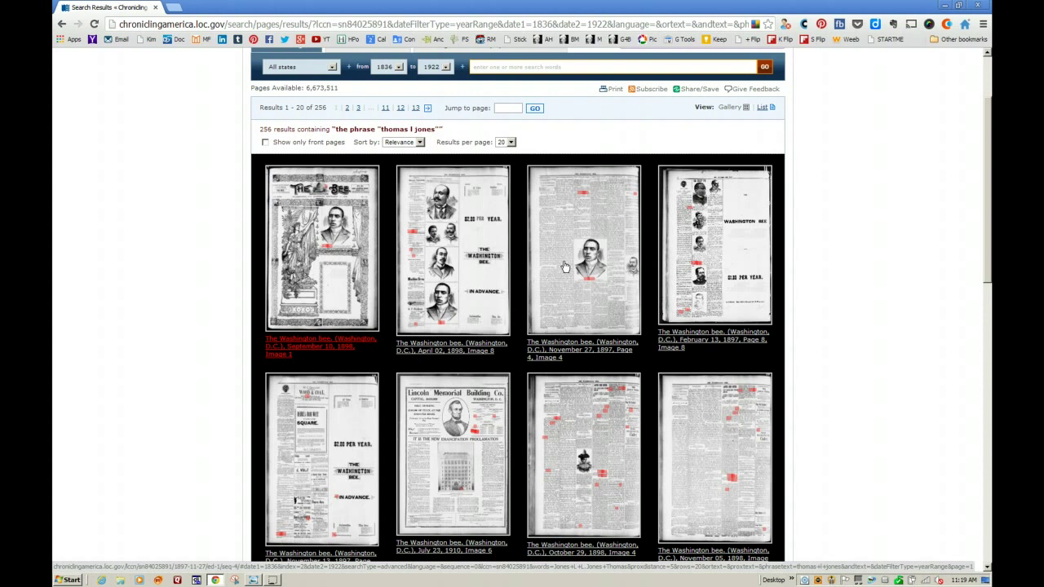
{"action": "left_click", "coordinate": [314, 231]}
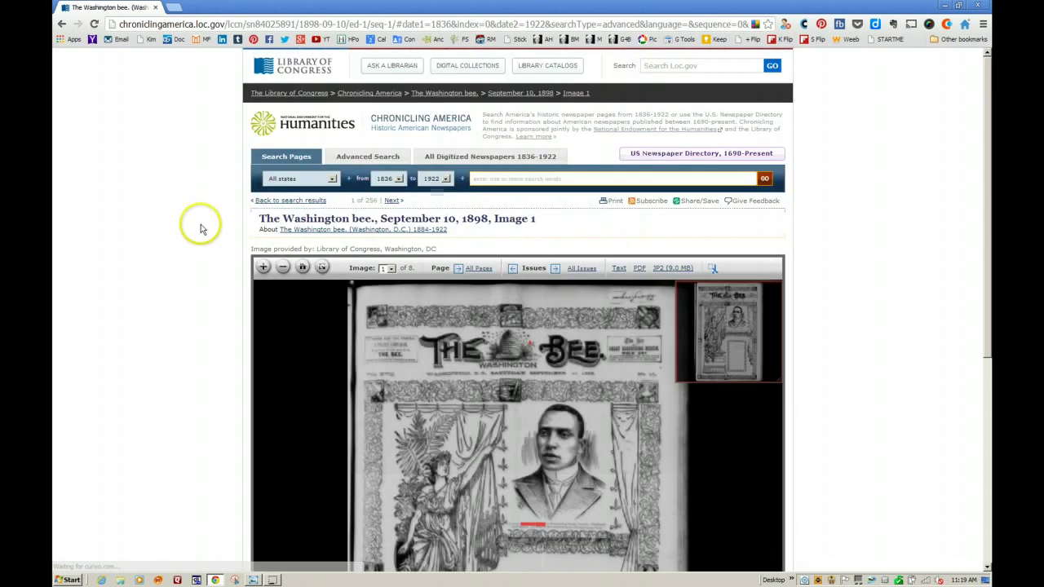
{"action": "scroll", "coordinate": [201, 229], "scroll_direction": "down", "scroll_amount": 3}
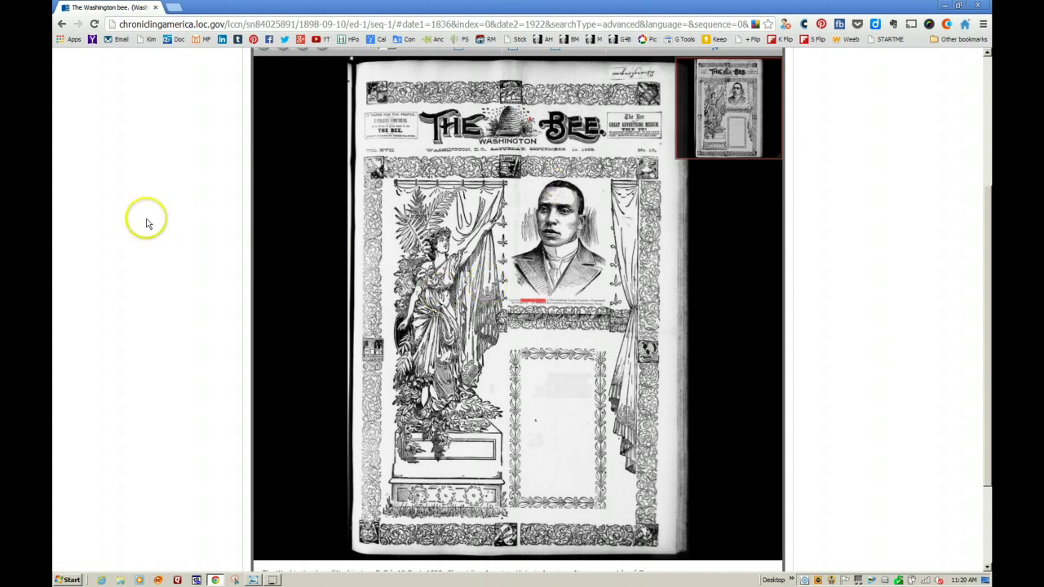
Step: Try zooming the newspaper page in and out, reset the view, and examine the image choices and download formats
{"action": "scroll", "coordinate": [147, 223], "scroll_direction": "up", "scroll_amount": 3}
{"action": "left_click", "coordinate": [263, 212]}
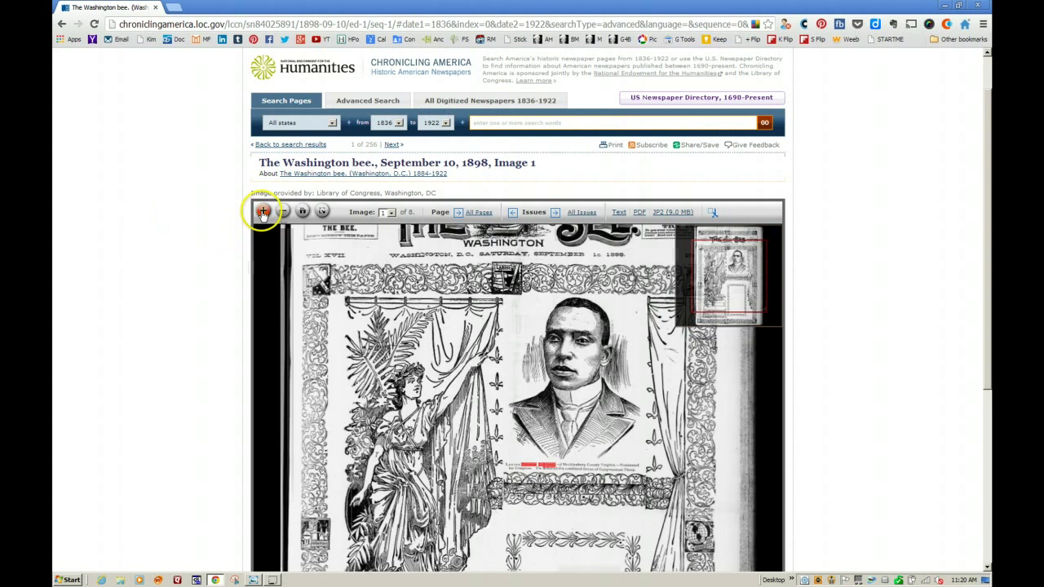
{"action": "left_click", "coordinate": [283, 212]}
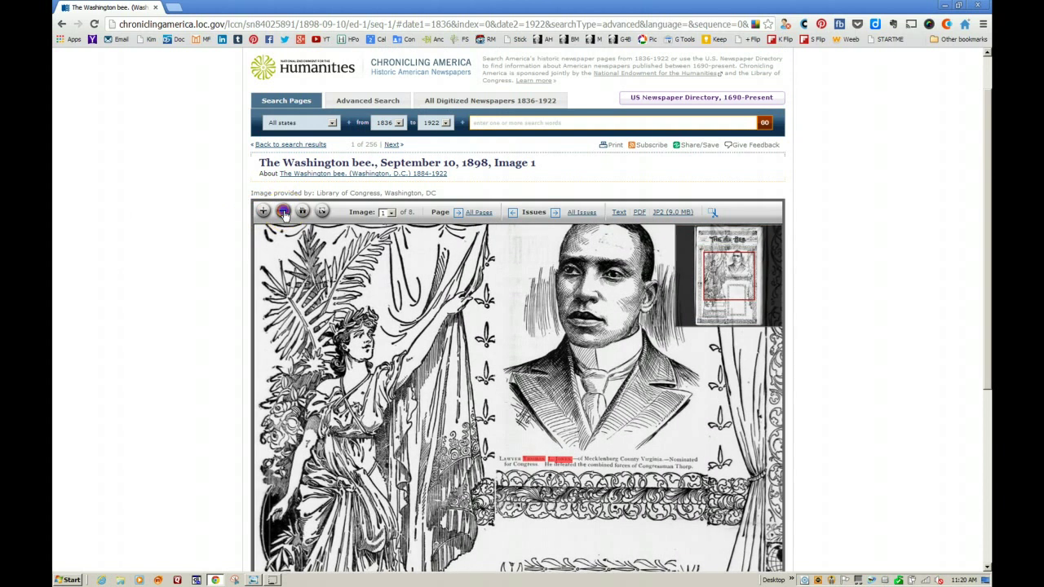
{"action": "left_click", "coordinate": [300, 212]}
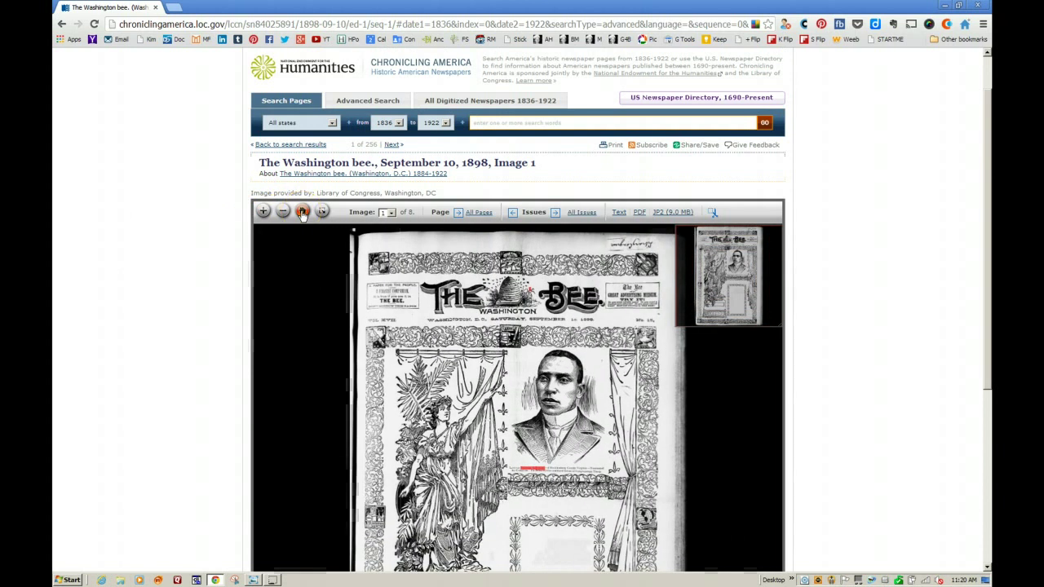
{"action": "left_click", "coordinate": [391, 212]}
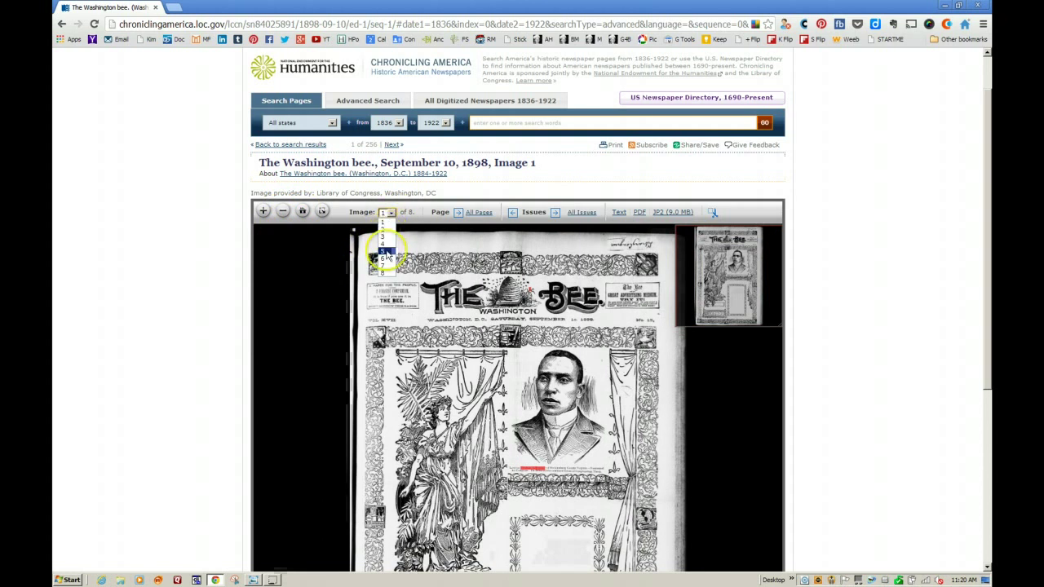
{"action": "left_click", "coordinate": [476, 193]}
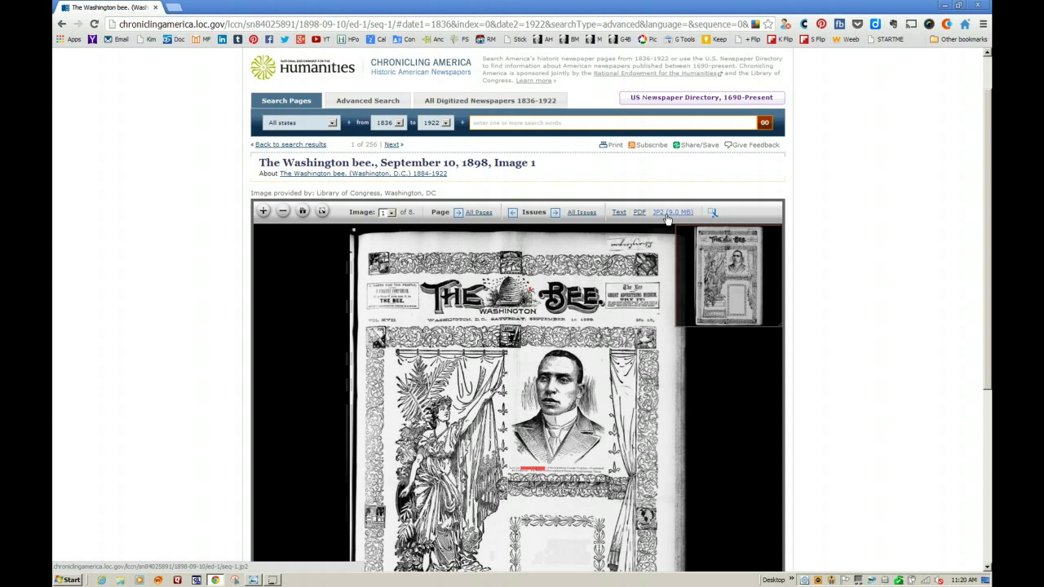
{"action": "left_click", "coordinate": [642, 214]}
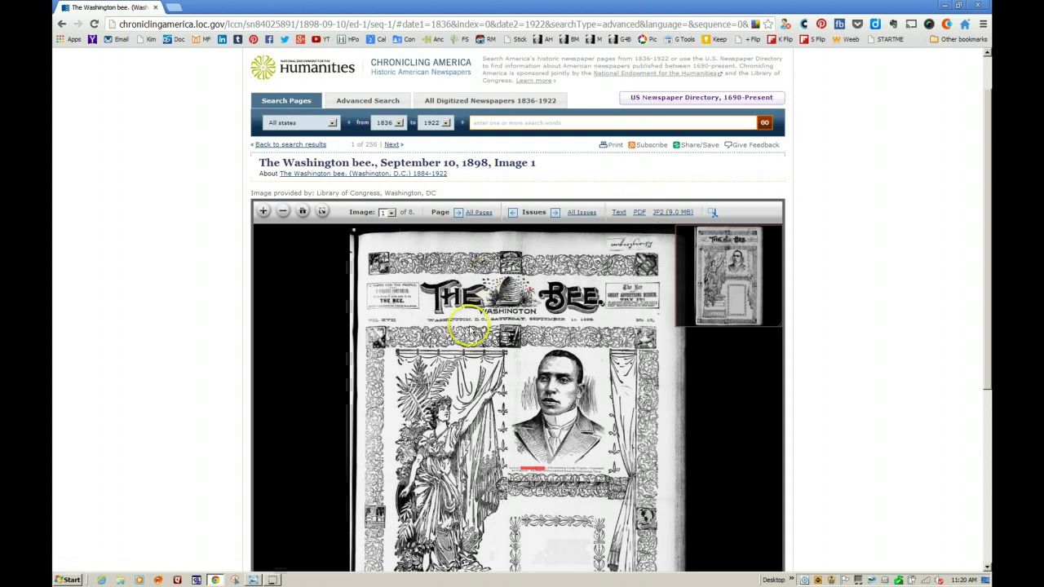
Step: Enlarge the portrait on the newspaper page and capture it with its full caption in Snipping Tool
{"action": "left_click", "coordinate": [263, 213]}
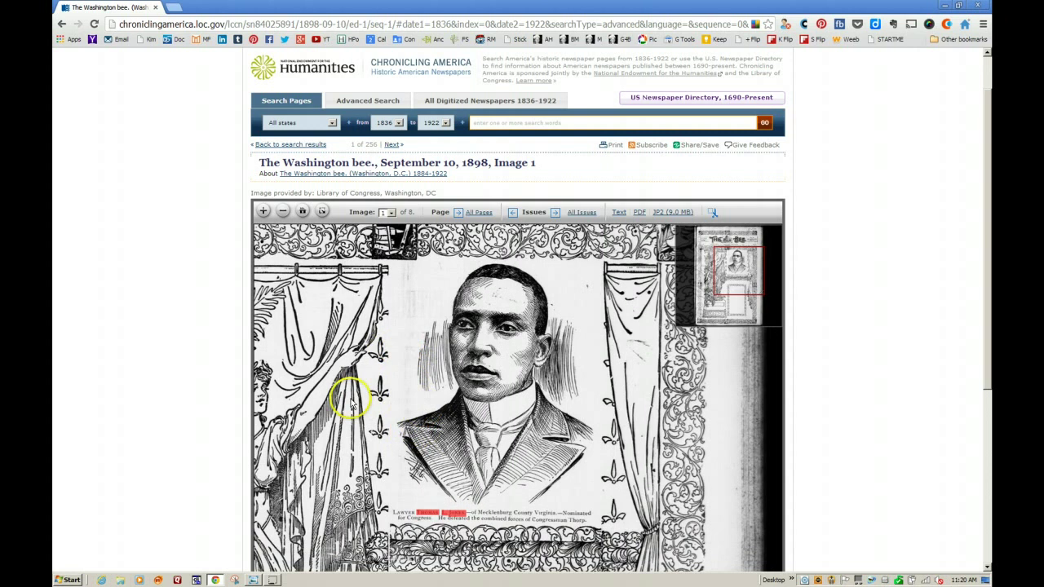
{"action": "left_click", "coordinate": [236, 580]}
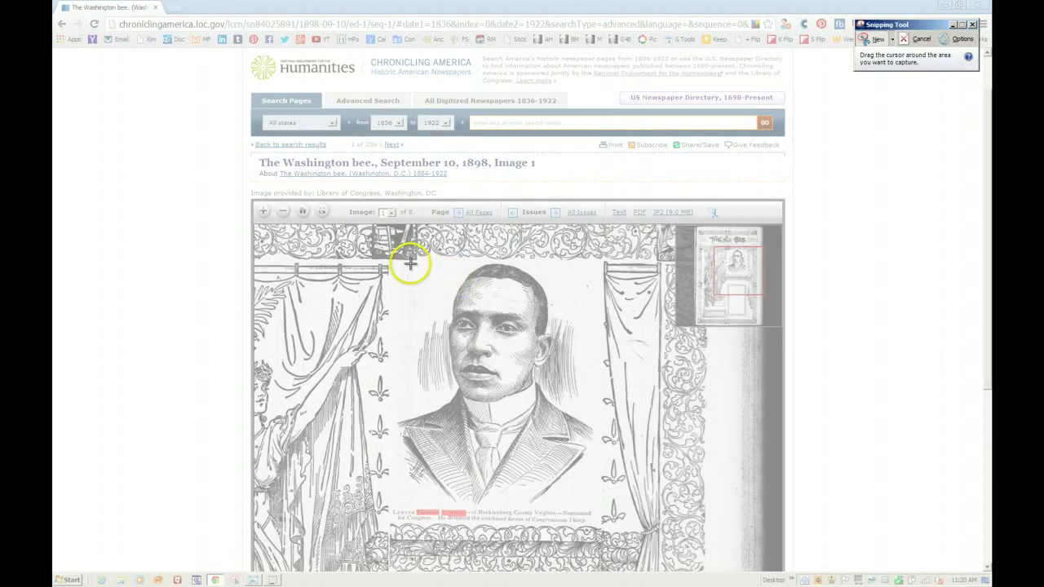
{"action": "left_click_drag", "start_coordinate": [406, 261], "coordinate": [597, 520]}
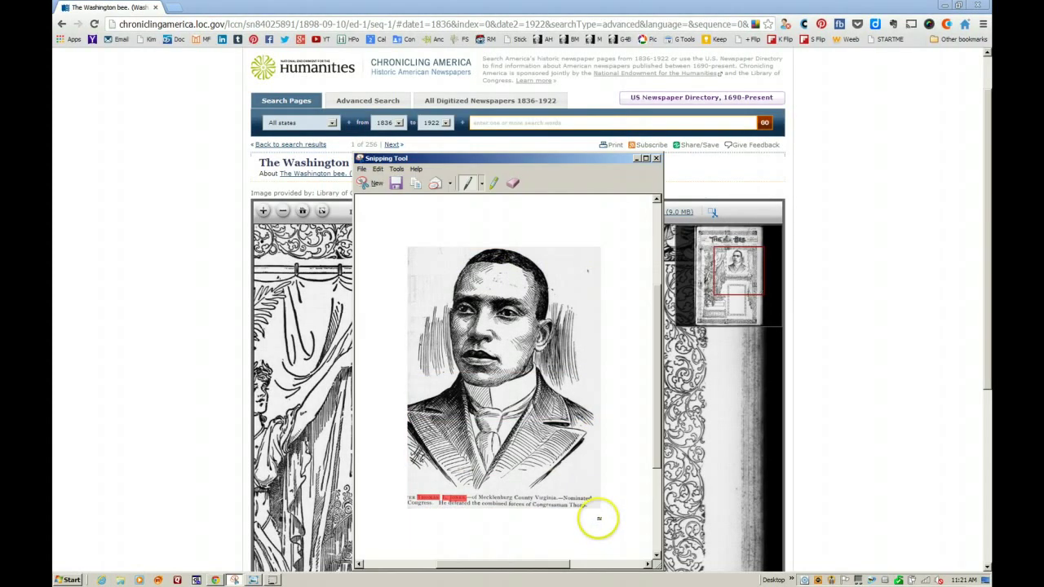
{"action": "left_click", "coordinate": [657, 158]}
{"action": "left_click", "coordinate": [235, 580]}
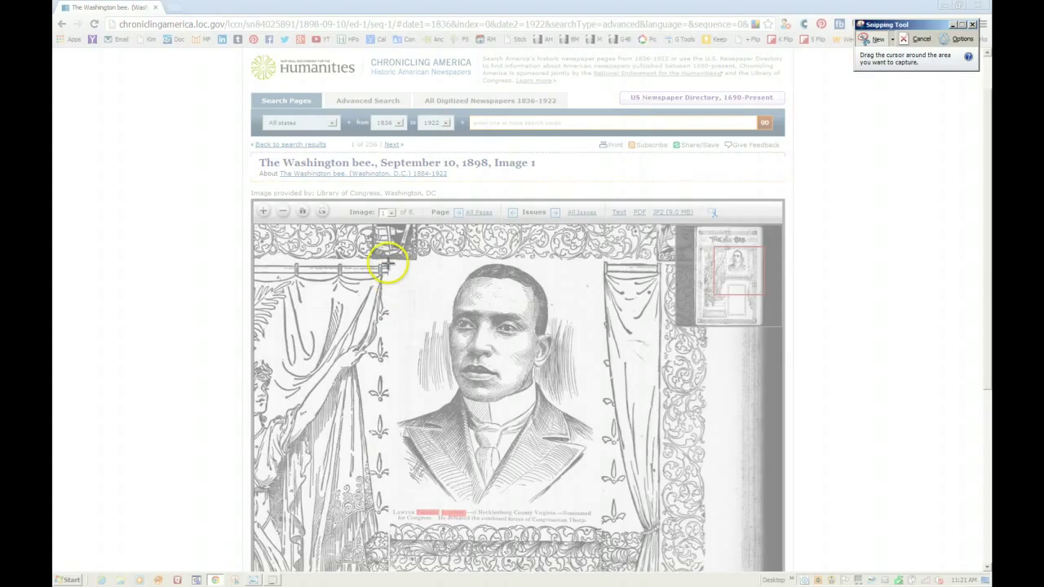
{"action": "left_click_drag", "start_coordinate": [386, 260], "coordinate": [597, 526]}
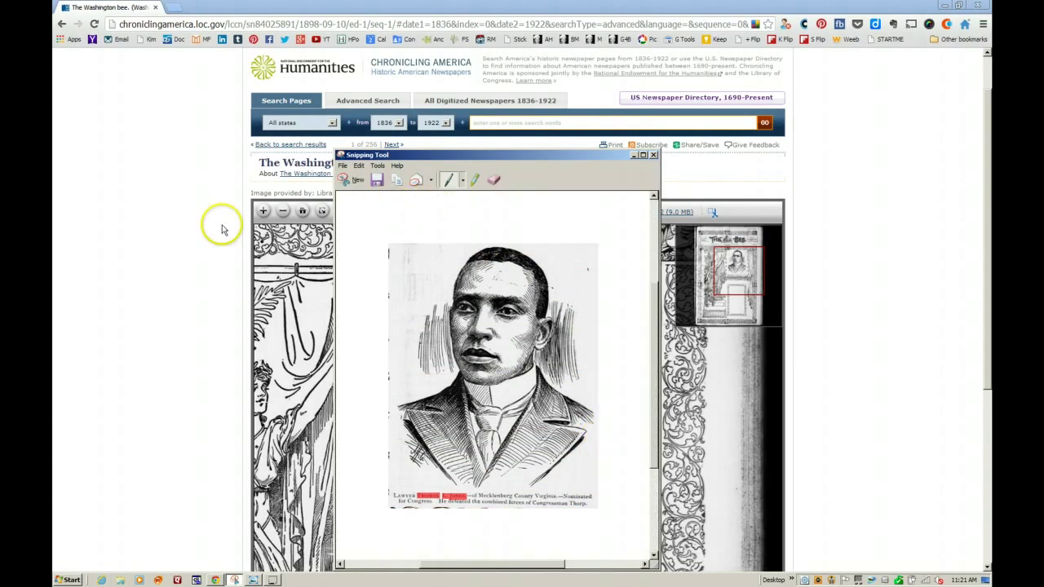
Step: Review the snip's save options without saving, draw a short pen stroke above the caption, and discard the snip
{"action": "left_click", "coordinate": [343, 166]}
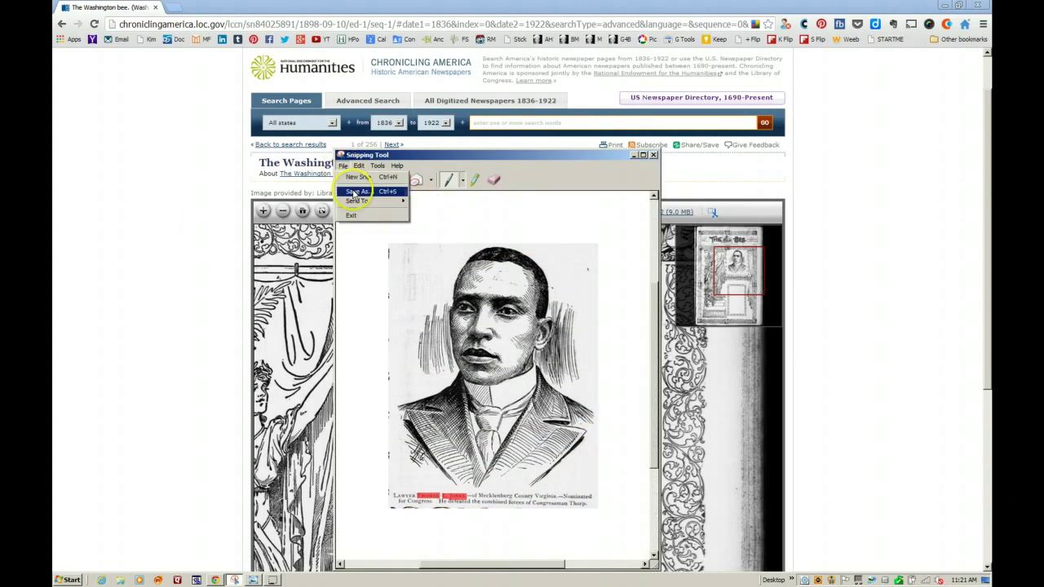
{"action": "left_click", "coordinate": [353, 194]}
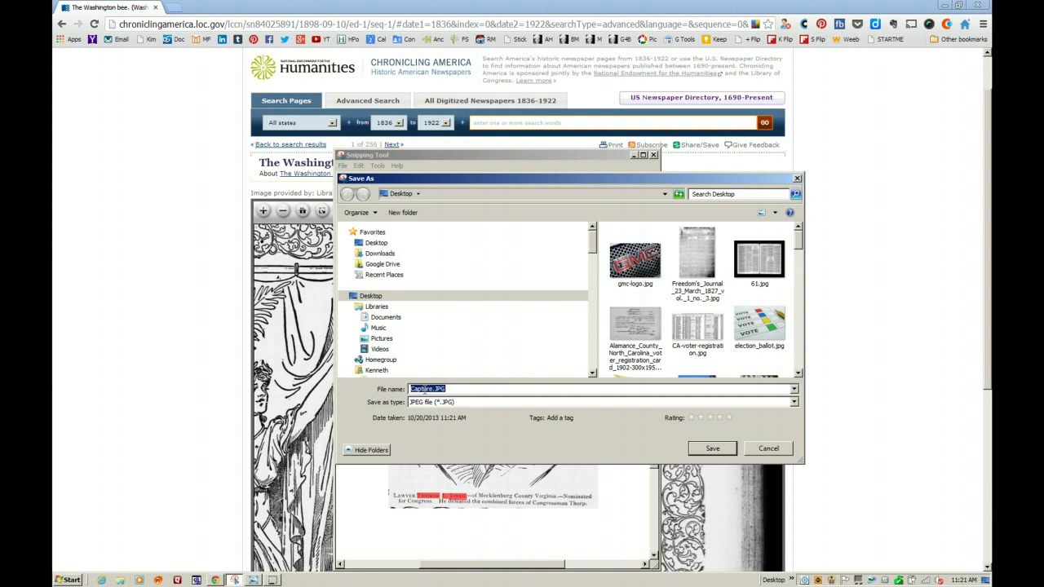
{"action": "left_click", "coordinate": [766, 451]}
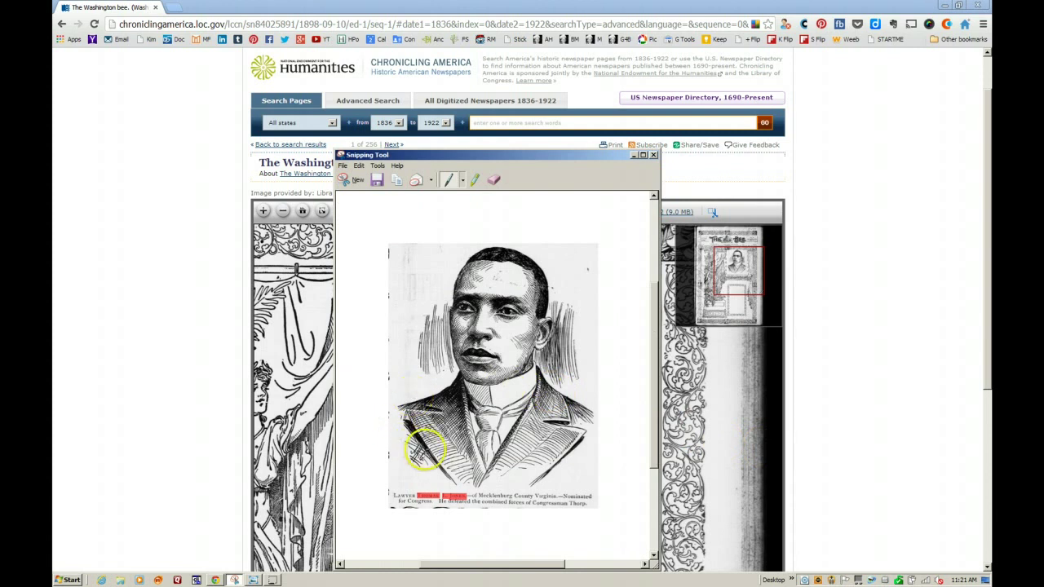
{"action": "left_click_drag", "start_coordinate": [401, 464], "coordinate": [401, 485]}
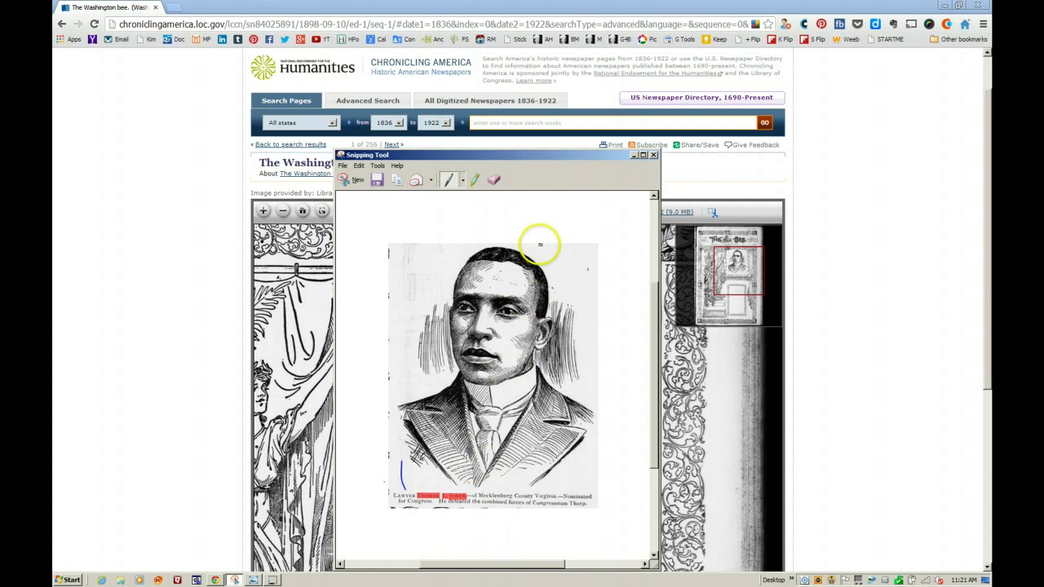
{"action": "left_click", "coordinate": [653, 154]}
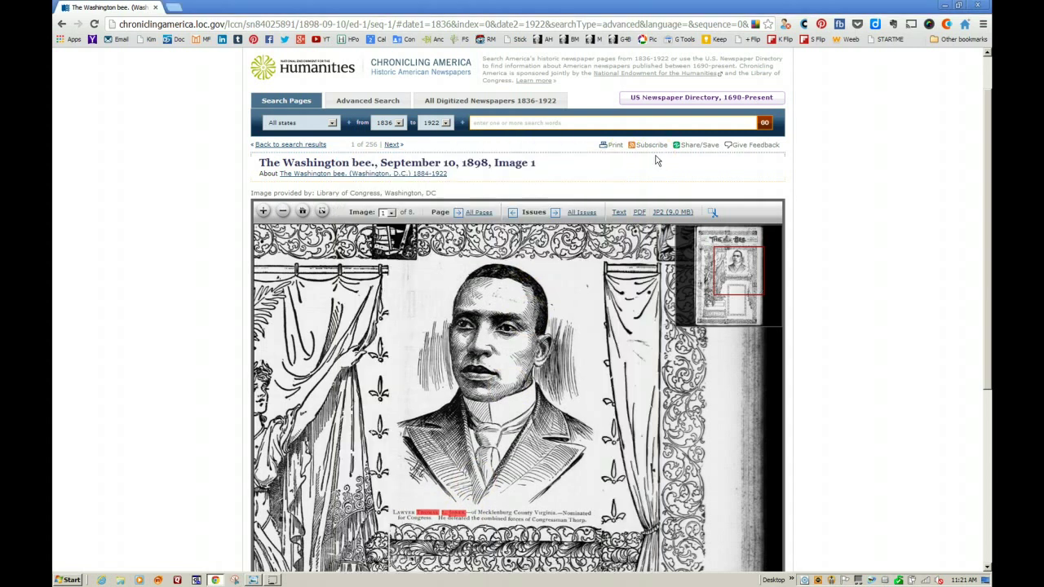
Step: Open the PDF version of the newspaper page and examine its zoom, save and print controls
{"action": "left_click", "coordinate": [639, 212]}
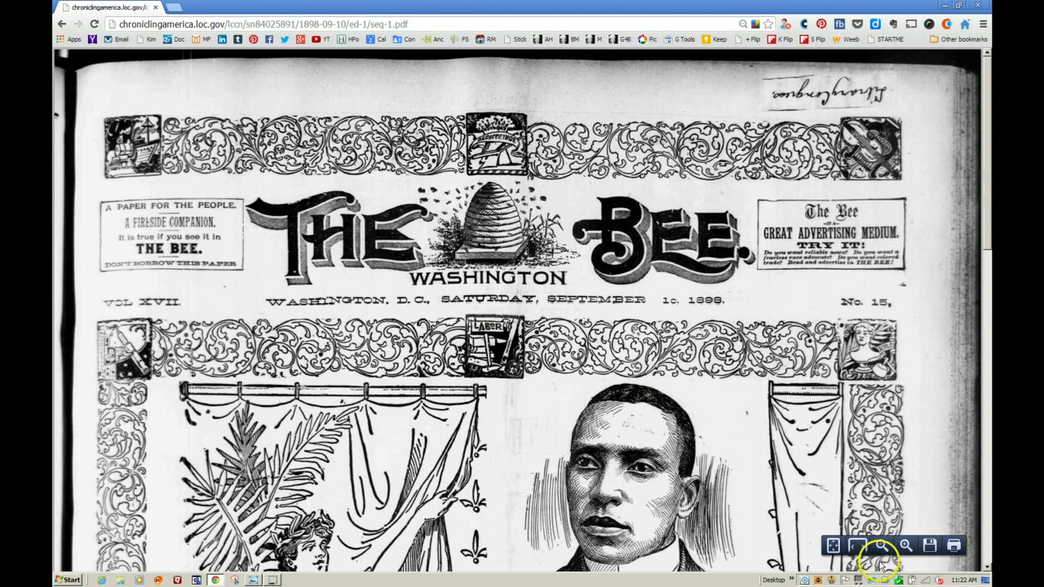
{"action": "left_click", "coordinate": [905, 545]}
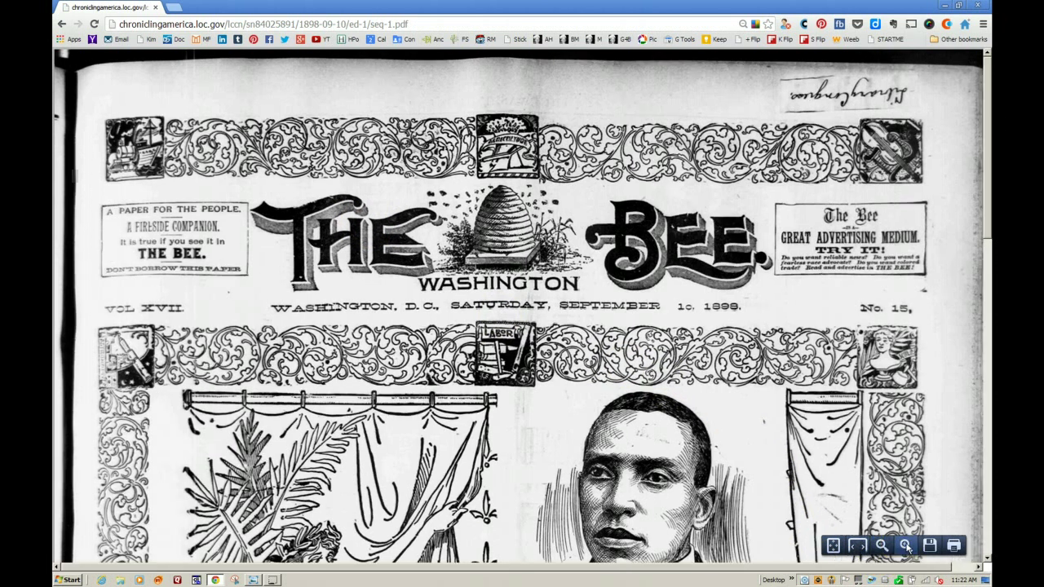
{"action": "left_click", "coordinate": [881, 545]}
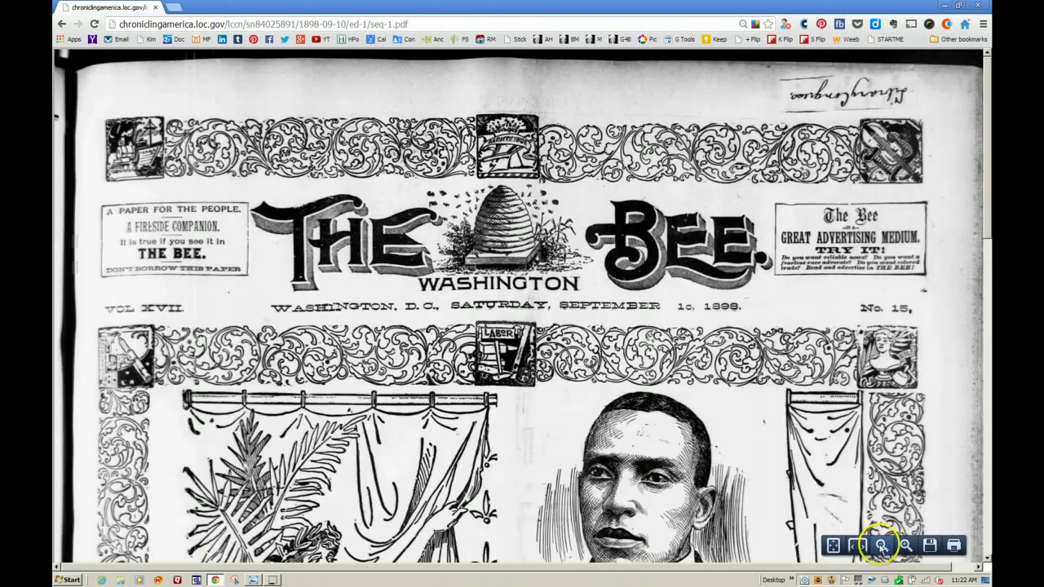
{"action": "left_click", "coordinate": [881, 545]}
{"action": "left_click", "coordinate": [929, 546]}
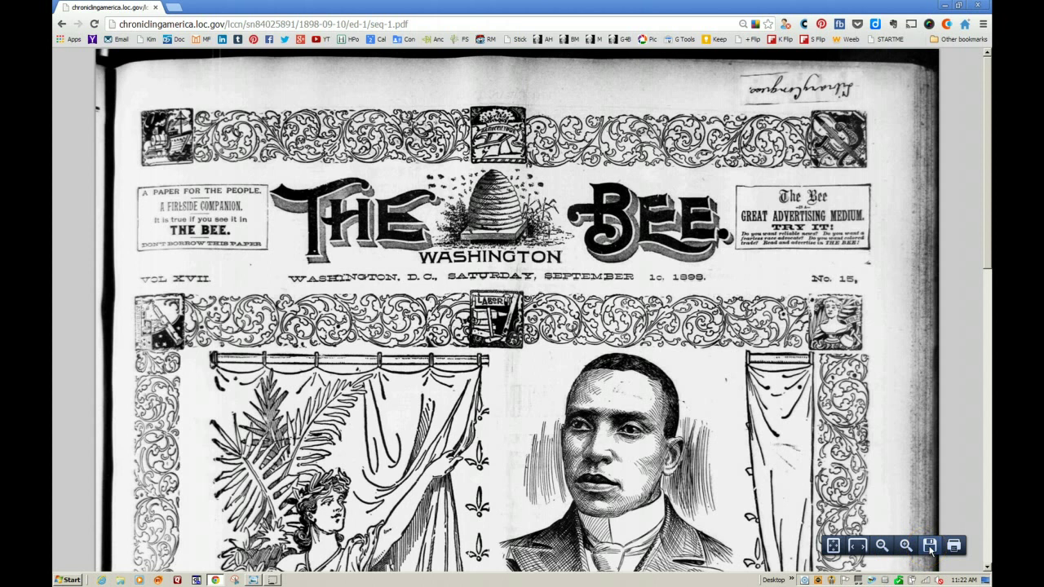
{"action": "left_click", "coordinate": [953, 546]}
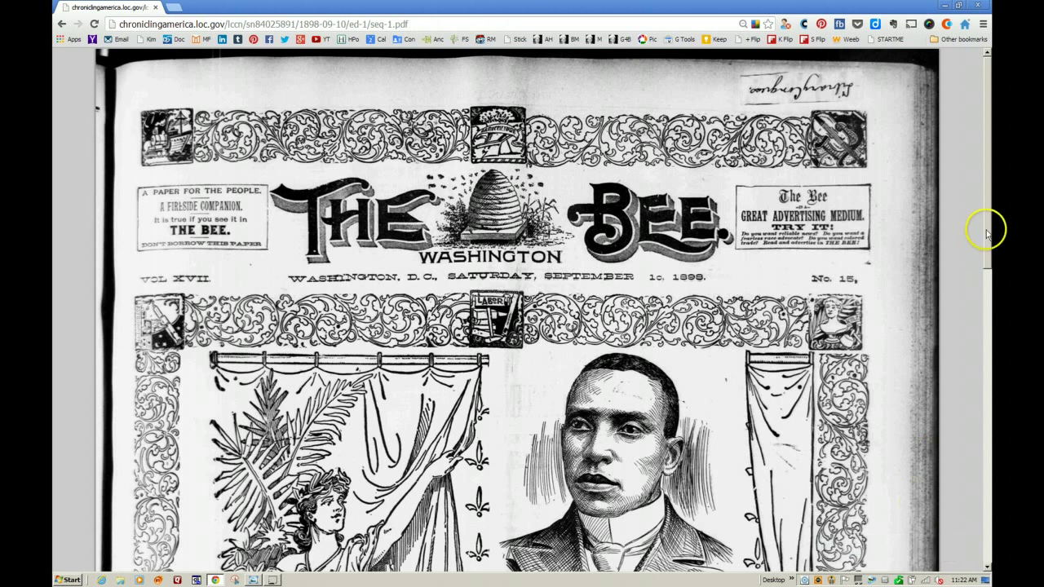
Step: Capture the portrait and its caption from the PDF page in Snipping Tool
{"action": "left_click_drag", "start_coordinate": [987, 234], "coordinate": [990, 305]}
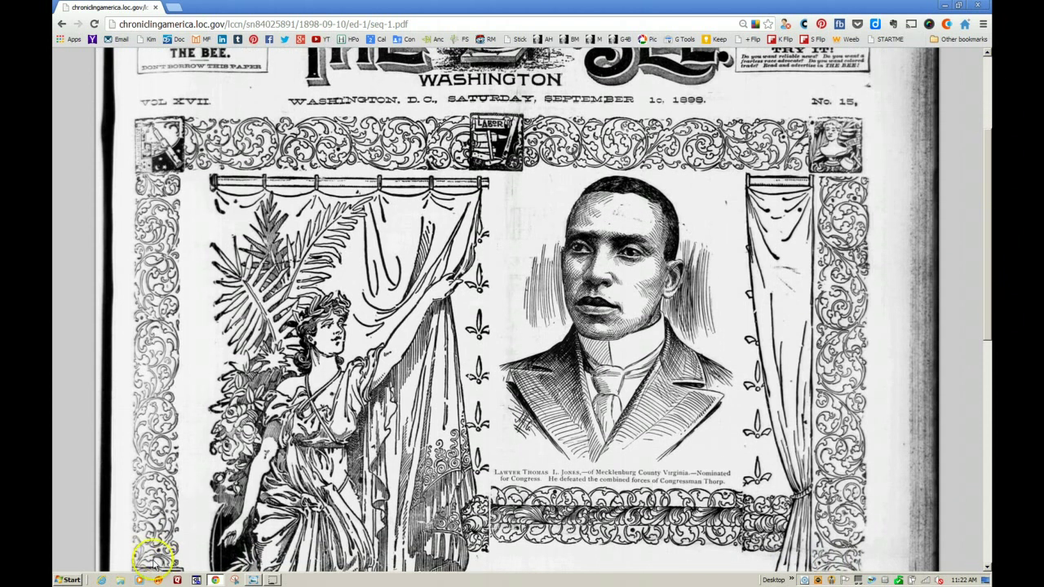
{"action": "left_click", "coordinate": [234, 580]}
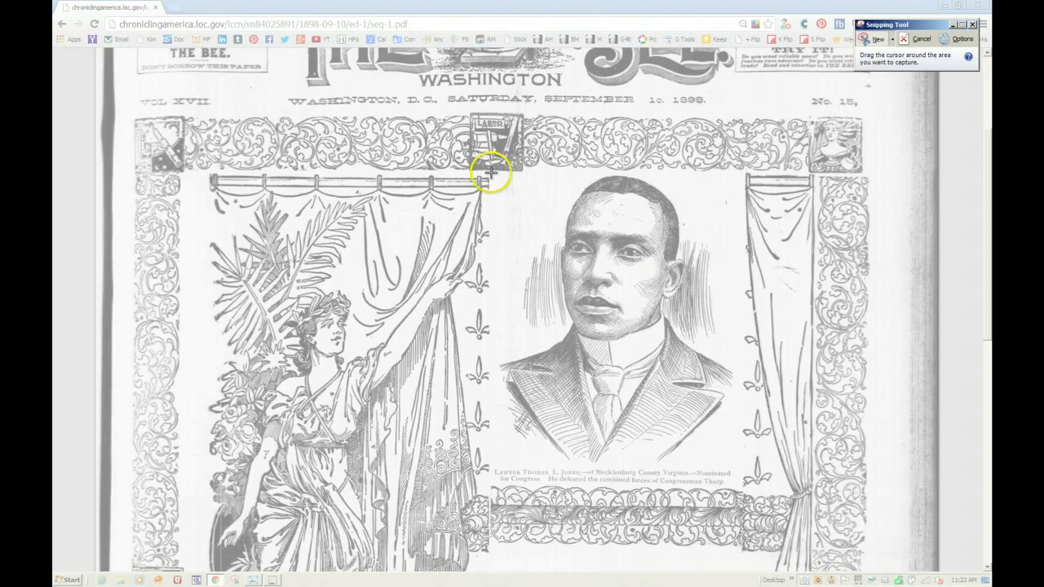
{"action": "left_click_drag", "start_coordinate": [489, 174], "coordinate": [737, 488]}
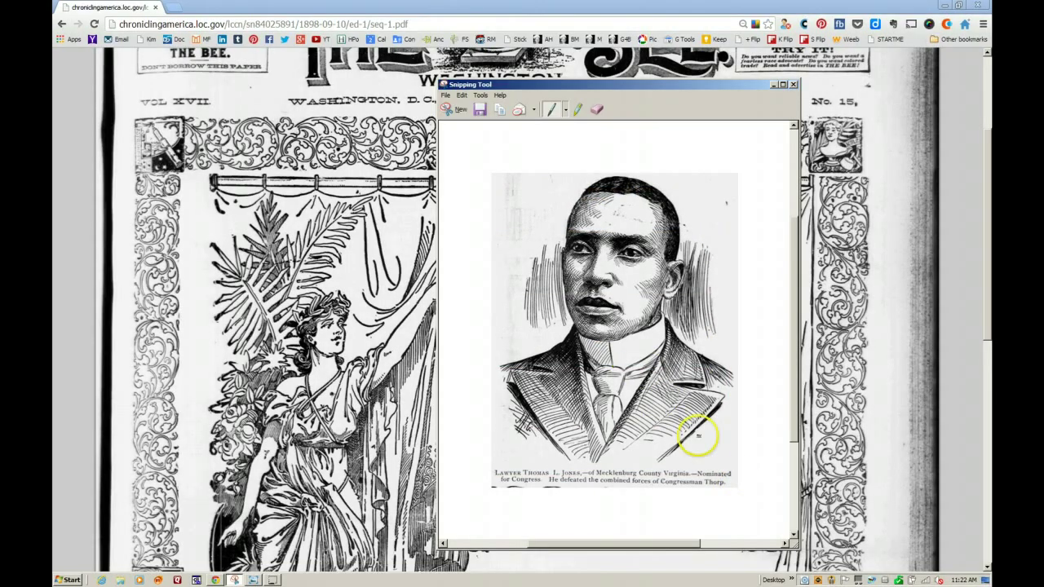
Step: Review the save location and JPEG file type for the PDF snip, cancel saving, and discard the snip
{"action": "left_click", "coordinate": [445, 96]}
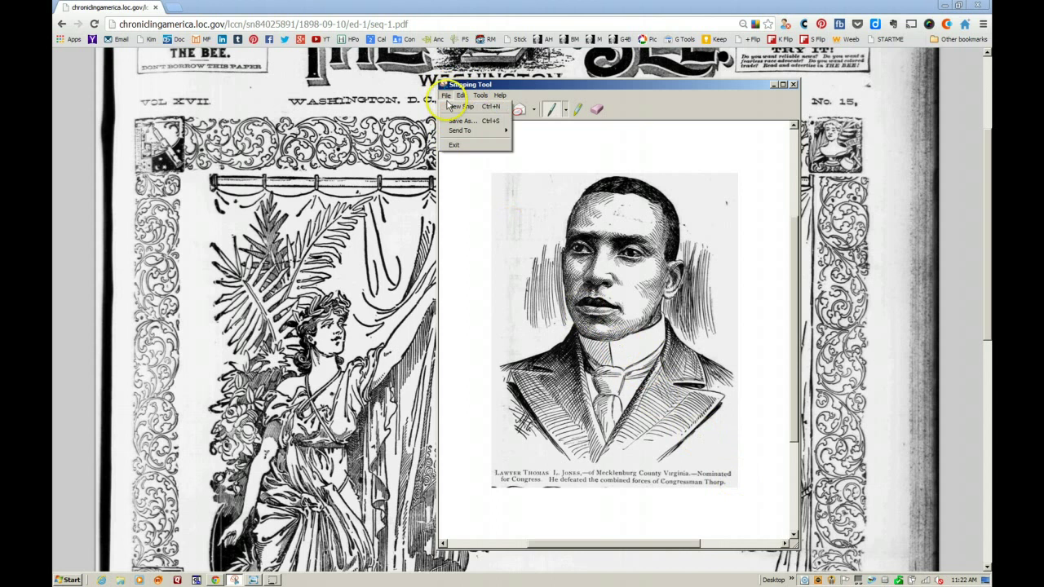
{"action": "left_click", "coordinate": [453, 122]}
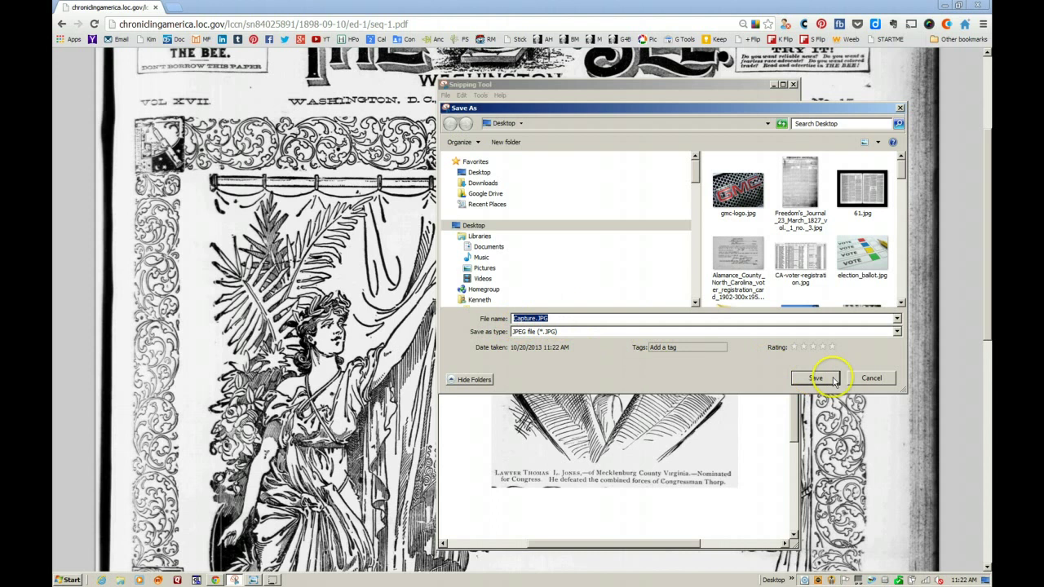
{"action": "left_click", "coordinate": [870, 378]}
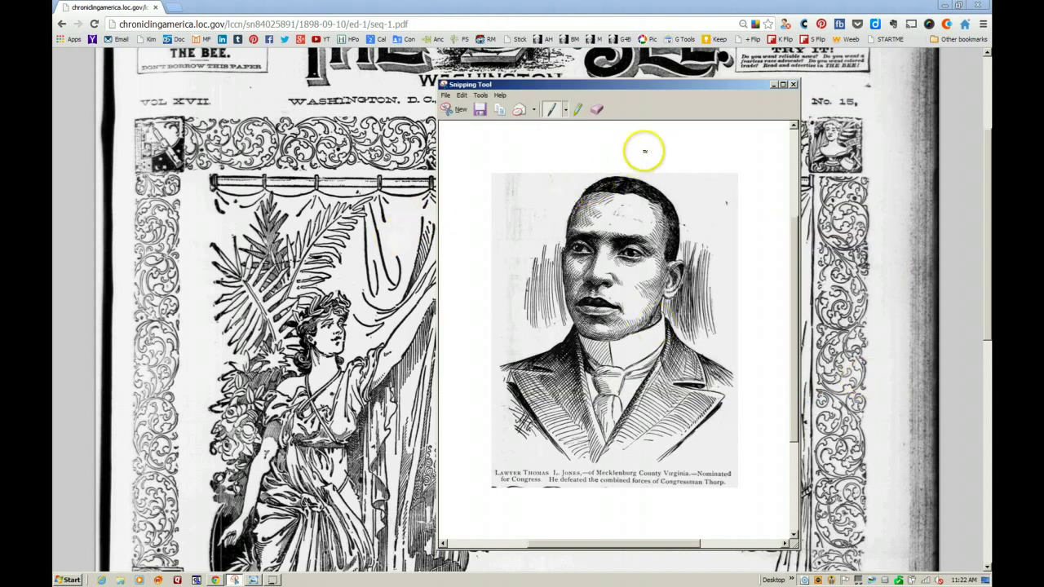
{"action": "left_click", "coordinate": [792, 85]}
Step: Return from the PDF through the search results to the Chronicling America home page
{"action": "left_click", "coordinate": [61, 24]}
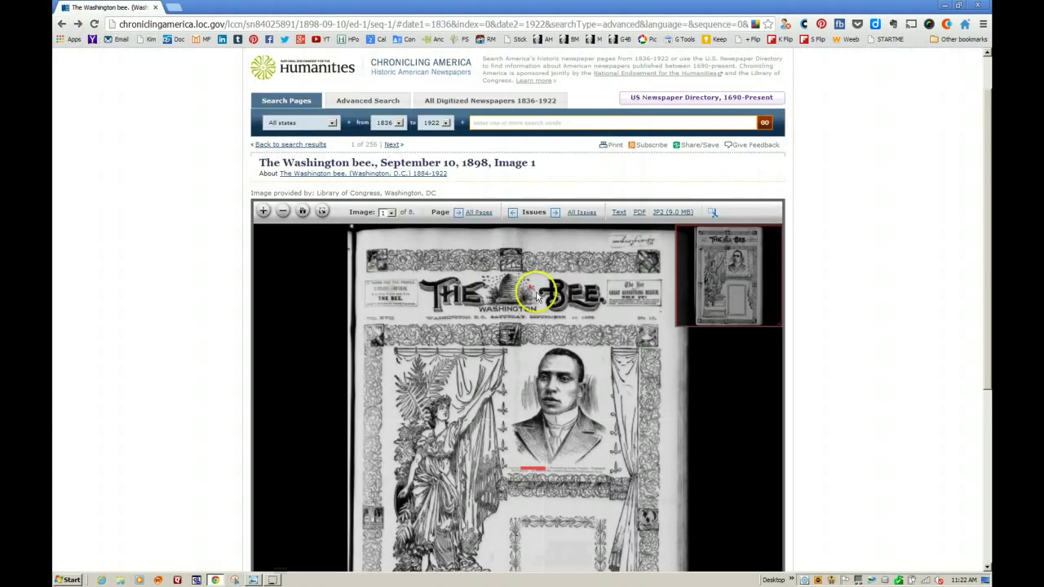
{"action": "left_click", "coordinate": [61, 24]}
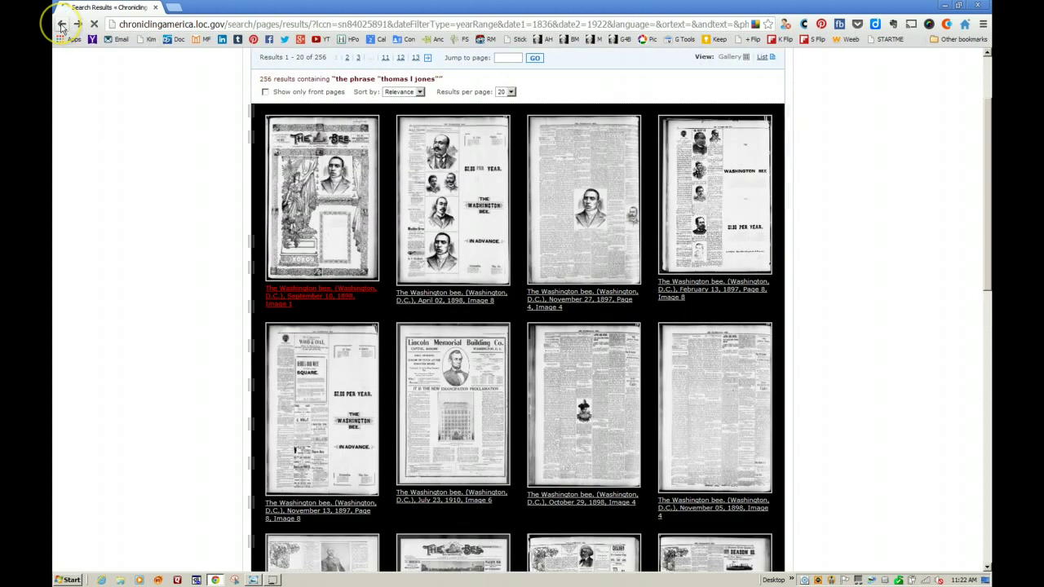
{"action": "left_click", "coordinate": [61, 24]}
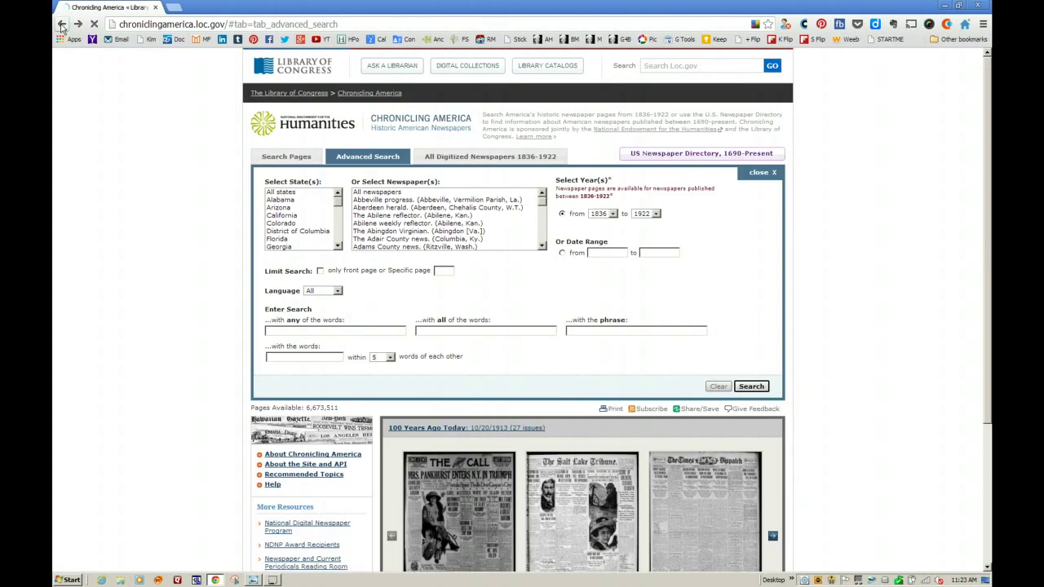
{"action": "left_click", "coordinate": [61, 23]}
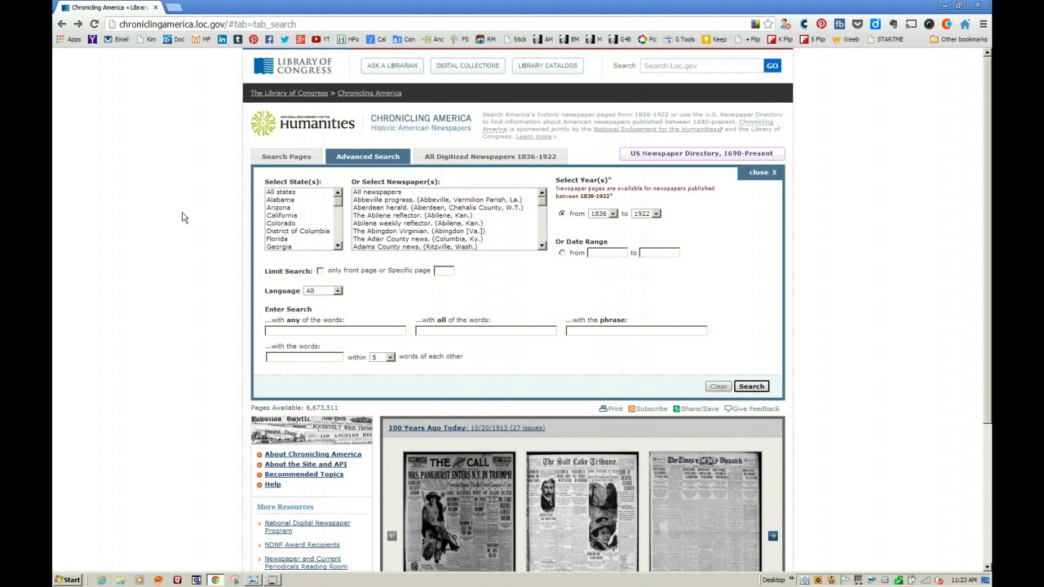
Step: Open the US Newspaper Directory, 1690-Present, and set the ethnicity press to African American
{"action": "left_click", "coordinate": [661, 155]}
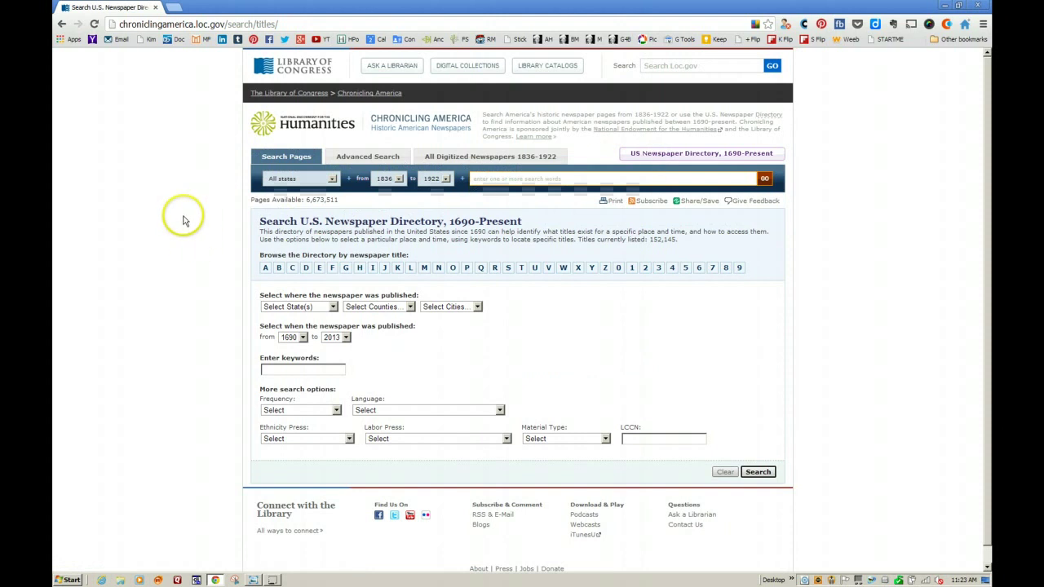
{"action": "scroll", "coordinate": [183, 218], "scroll_direction": "down", "scroll_amount": 1}
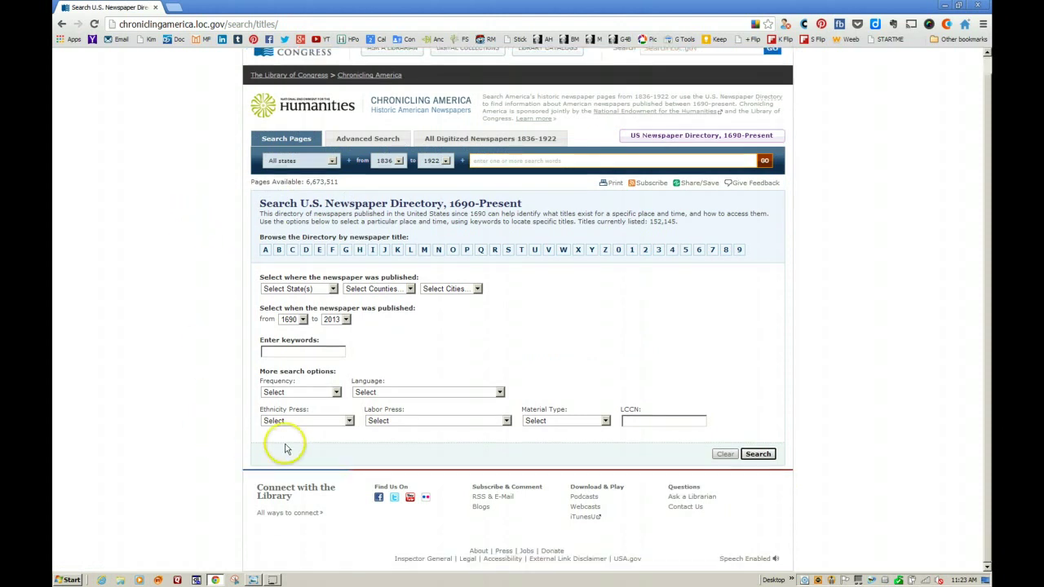
{"action": "left_click", "coordinate": [349, 420]}
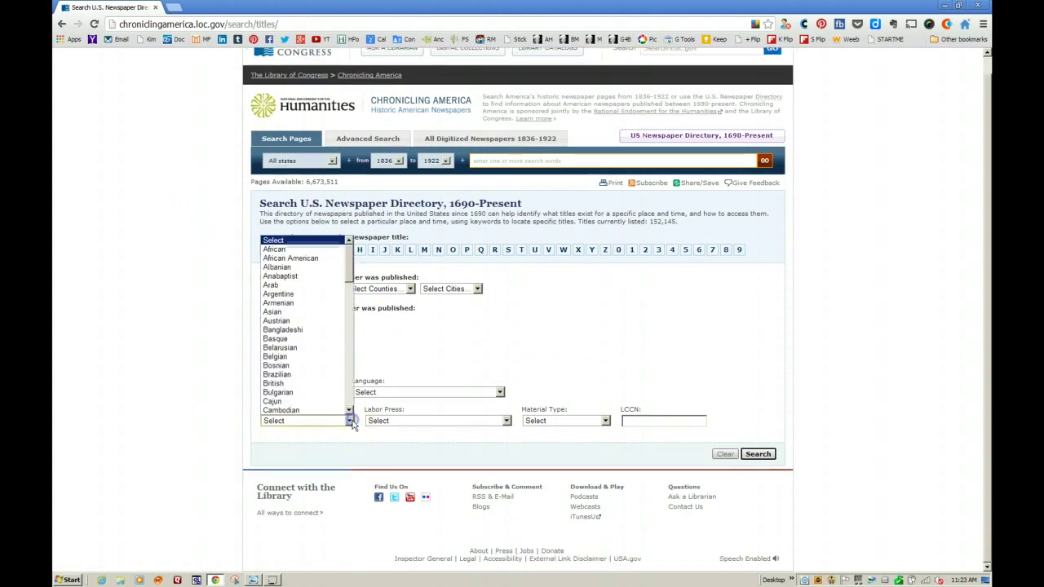
{"action": "left_click", "coordinate": [298, 258]}
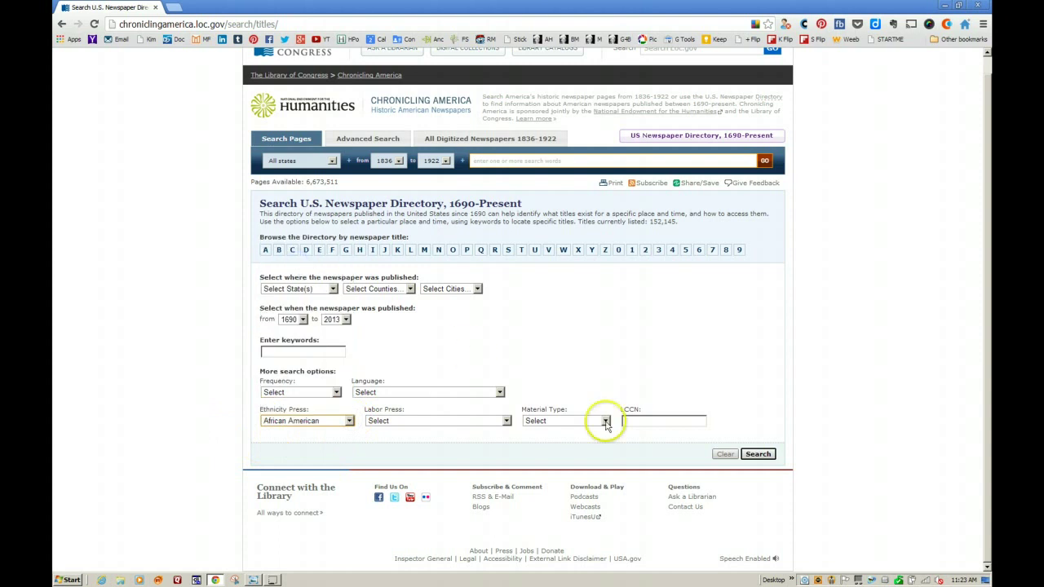
Step: Run the directory search for African American titles and open the record for The Montgomery times (Montgomery, Ala.) 1977-1979
{"action": "left_click", "coordinate": [756, 453]}
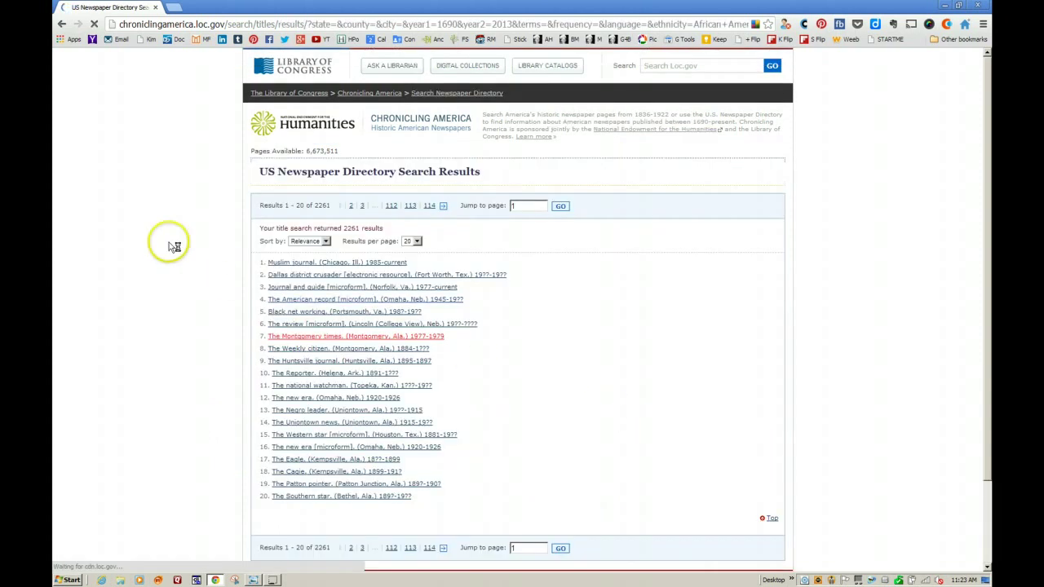
{"action": "scroll", "coordinate": [174, 244], "scroll_direction": "down", "scroll_amount": 1}
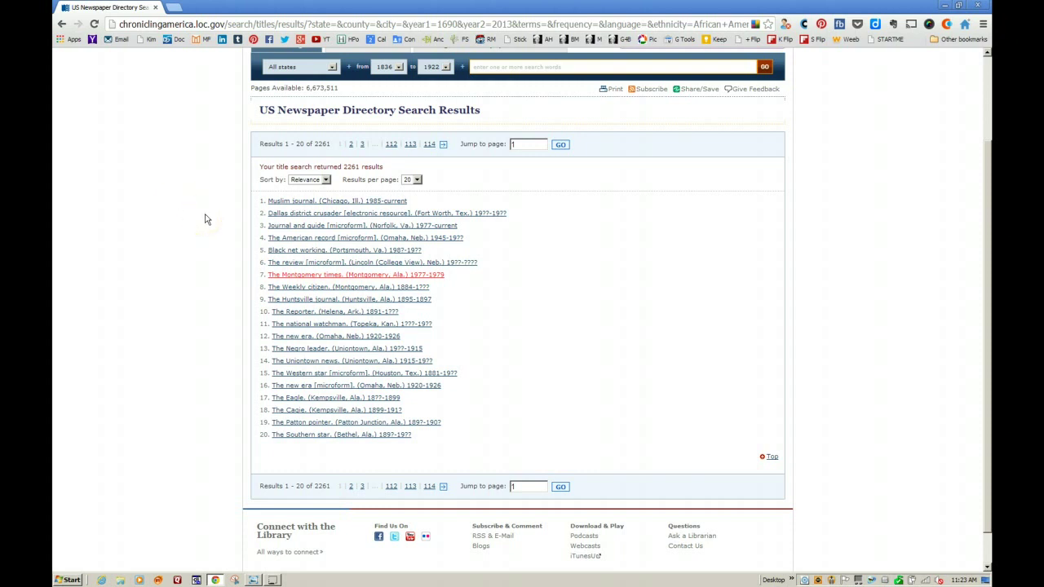
{"action": "left_click", "coordinate": [328, 275]}
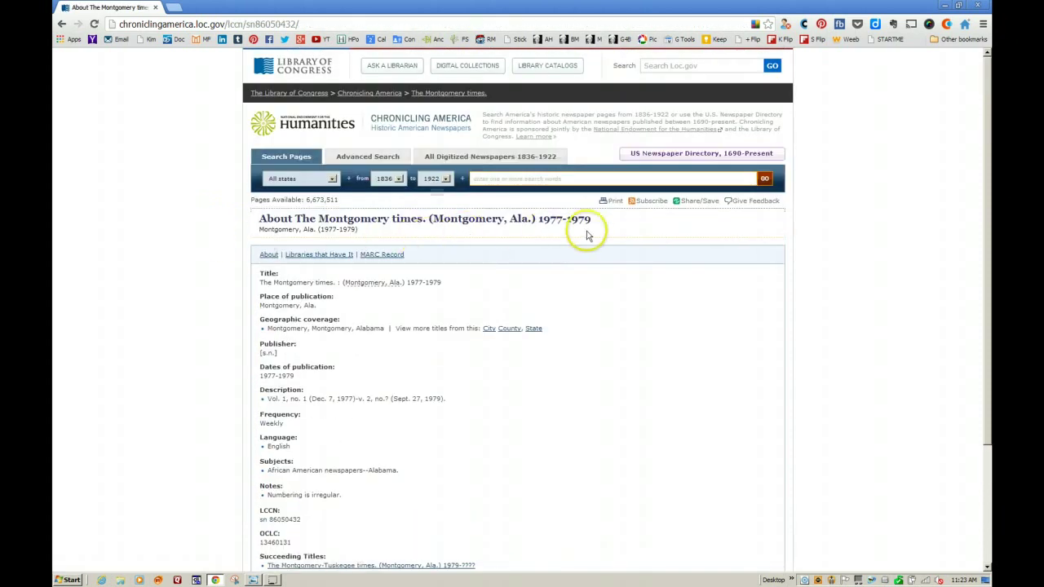
Step: Open the complete holdings information for The Montgomery times and examine the holding libraries, available formats and dates
{"action": "scroll", "coordinate": [209, 248], "scroll_direction": "down", "scroll_amount": 3}
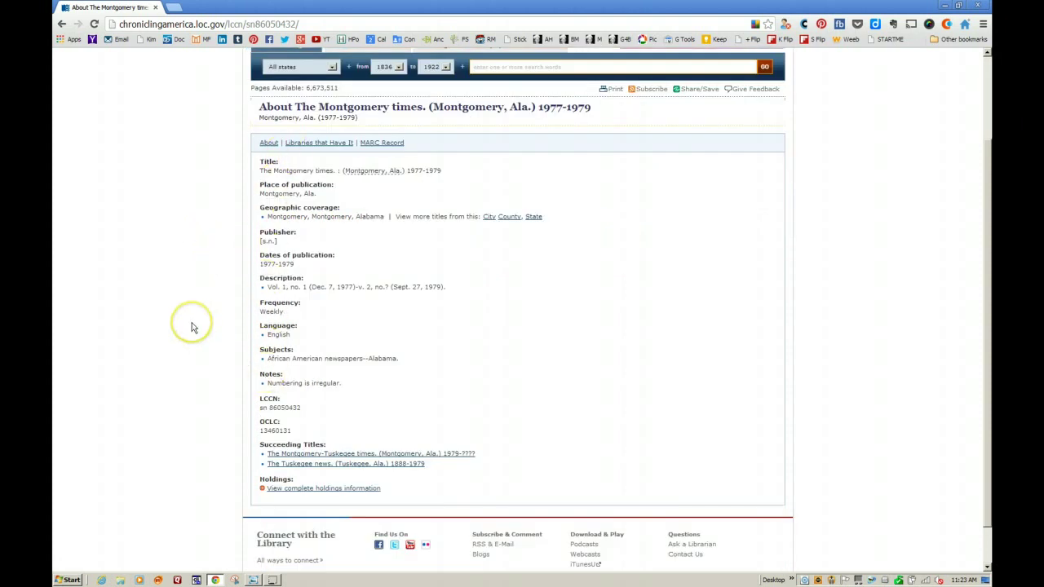
{"action": "scroll", "coordinate": [191, 325], "scroll_direction": "down", "scroll_amount": 1}
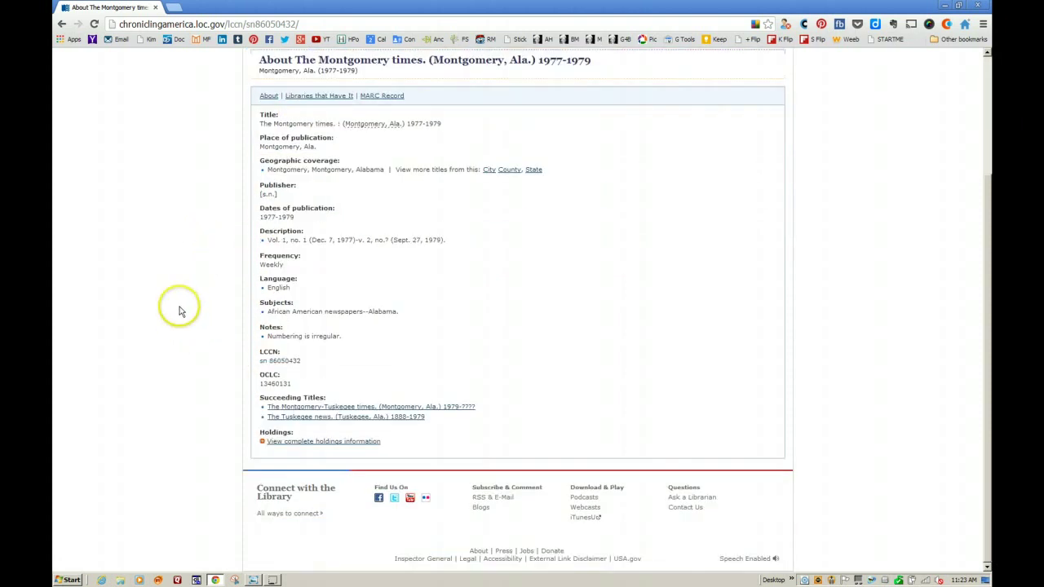
{"action": "left_click", "coordinate": [324, 442]}
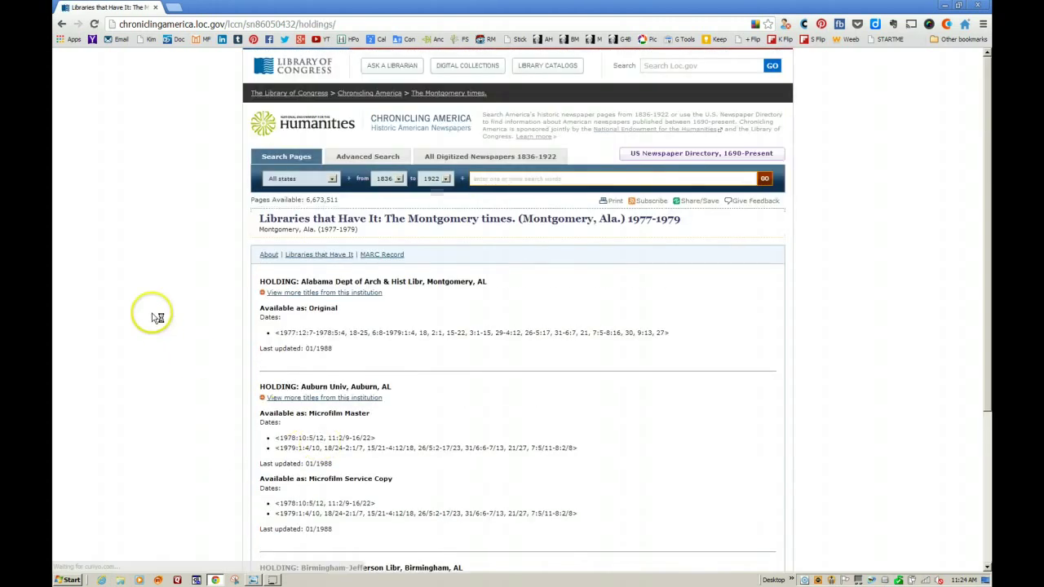
{"action": "scroll", "coordinate": [152, 318], "scroll_direction": "down", "scroll_amount": 1}
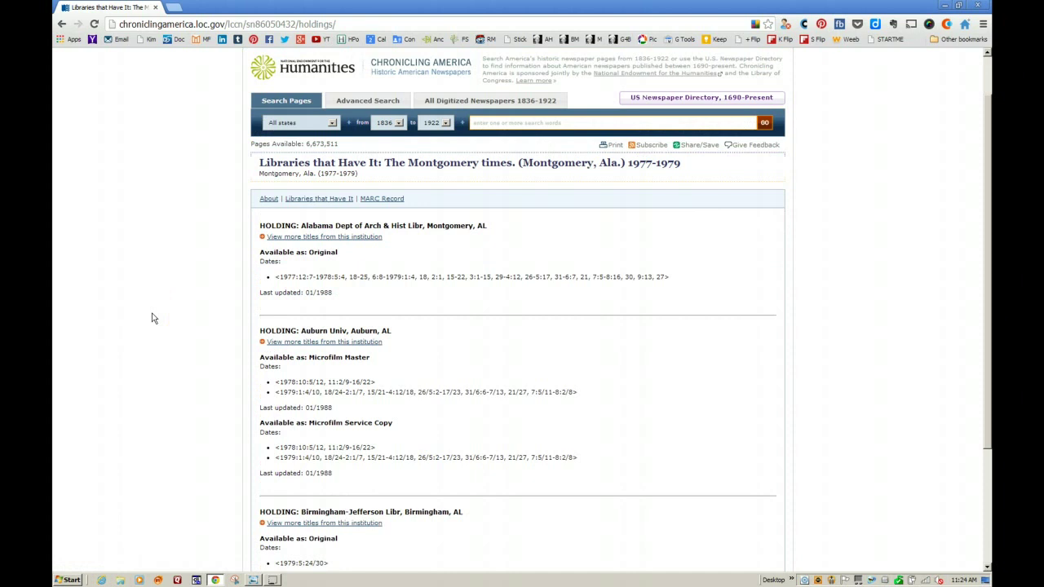
{"action": "left_click", "coordinate": [177, 295]}
{"action": "scroll", "coordinate": [183, 297], "scroll_direction": "down", "scroll_amount": 1}
{"action": "left_click", "coordinate": [317, 283]}
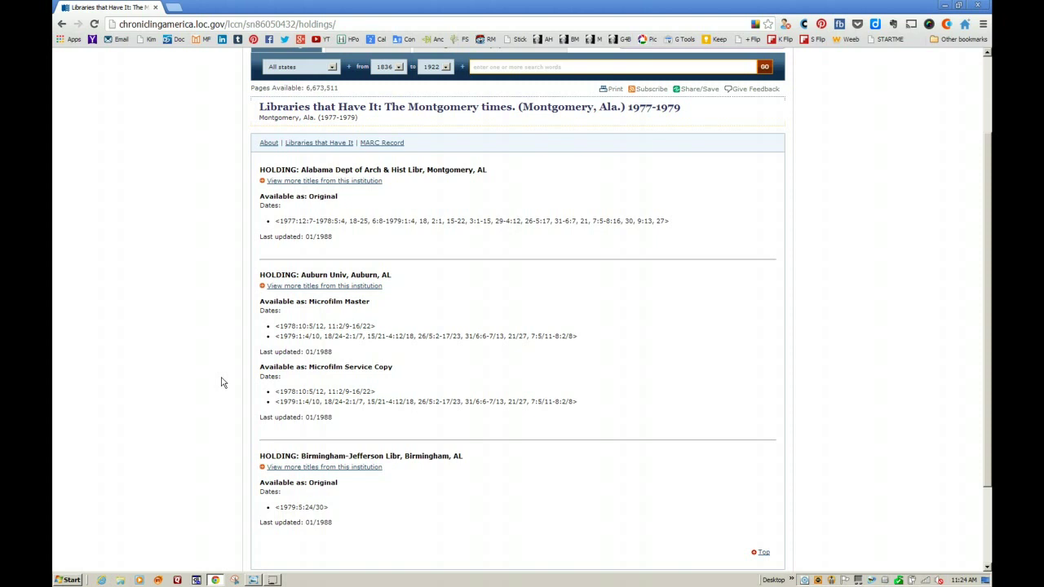
{"action": "scroll", "coordinate": [204, 251], "scroll_direction": "down", "scroll_amount": 1}
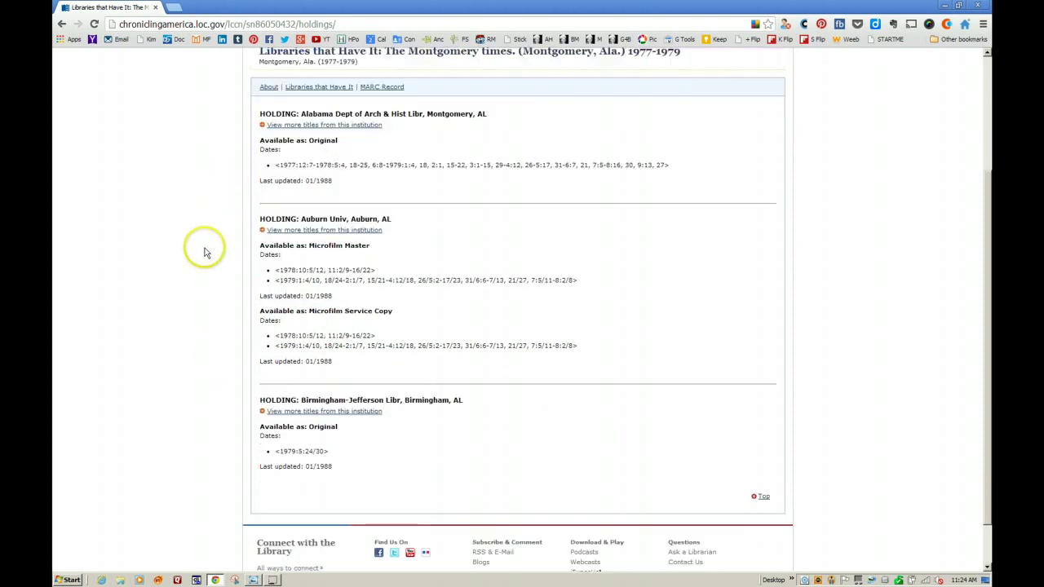
{"action": "scroll", "coordinate": [203, 251], "scroll_direction": "up", "scroll_amount": 1}
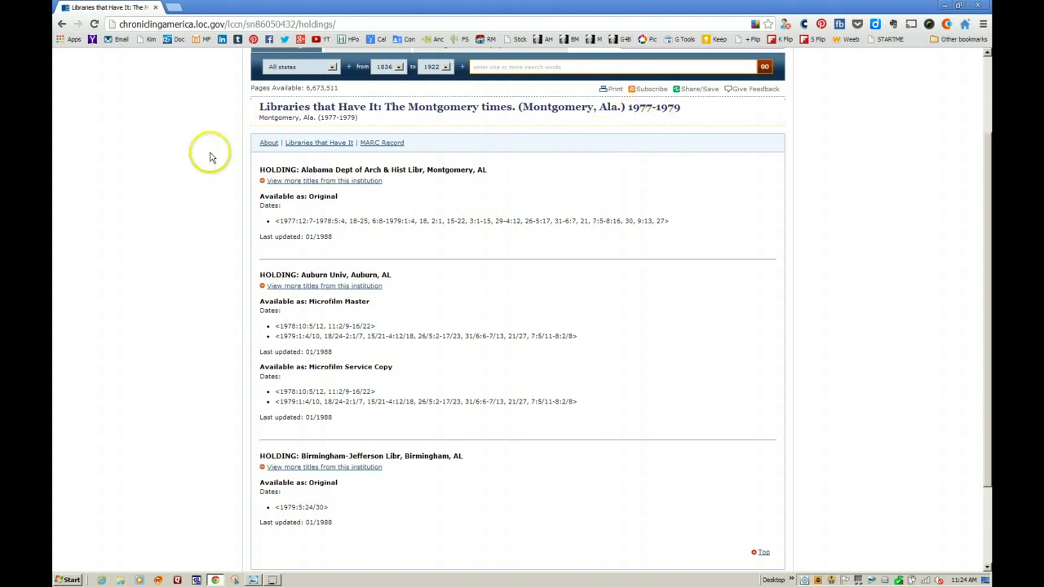
{"action": "scroll", "coordinate": [210, 157], "scroll_direction": "up", "scroll_amount": 1}
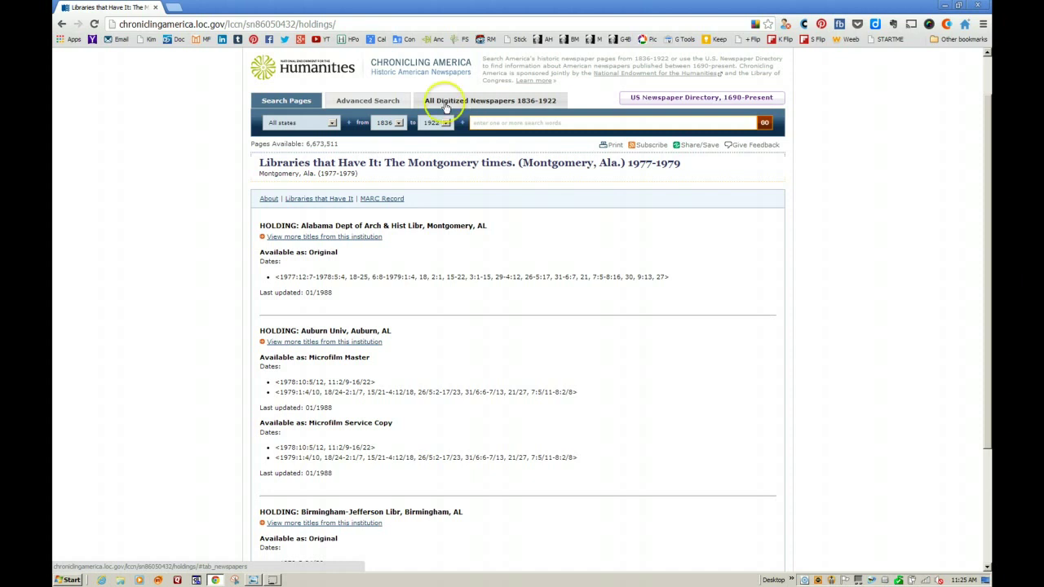
{"action": "left_click", "coordinate": [170, 116]}
{"action": "left_click", "coordinate": [466, 104]}
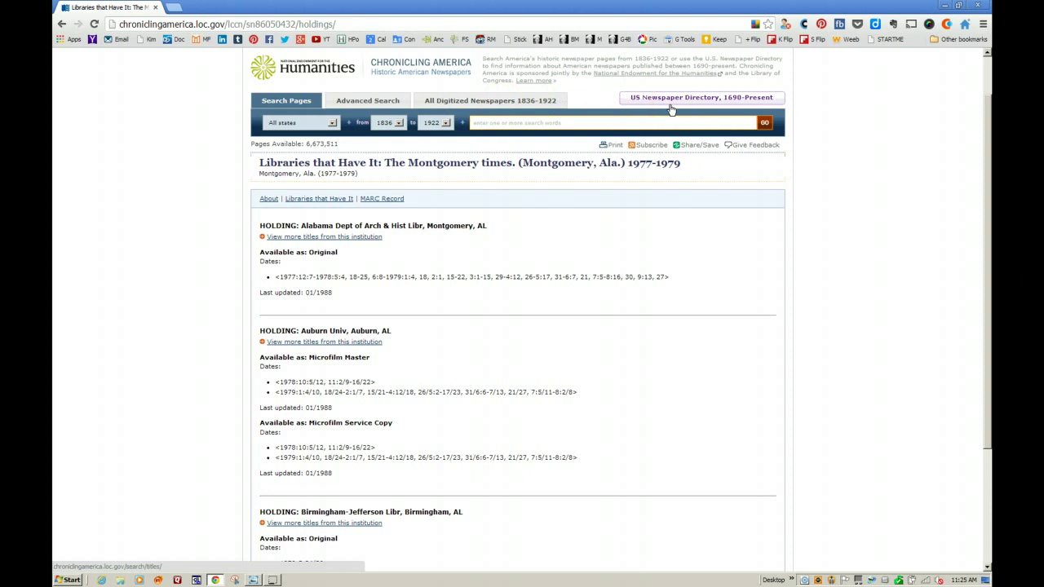
{"action": "left_click", "coordinate": [609, 105]}
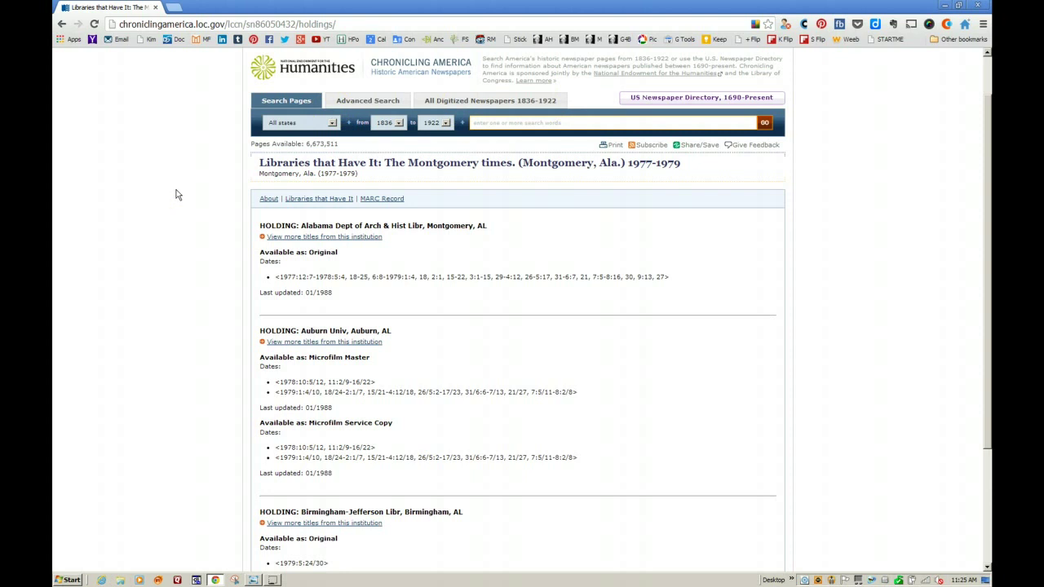
Step: Switch to Windows Photo Viewer to show the cover image African Amercian newspapers Vid Cover.jpeg
{"action": "left_click", "coordinate": [254, 580]}
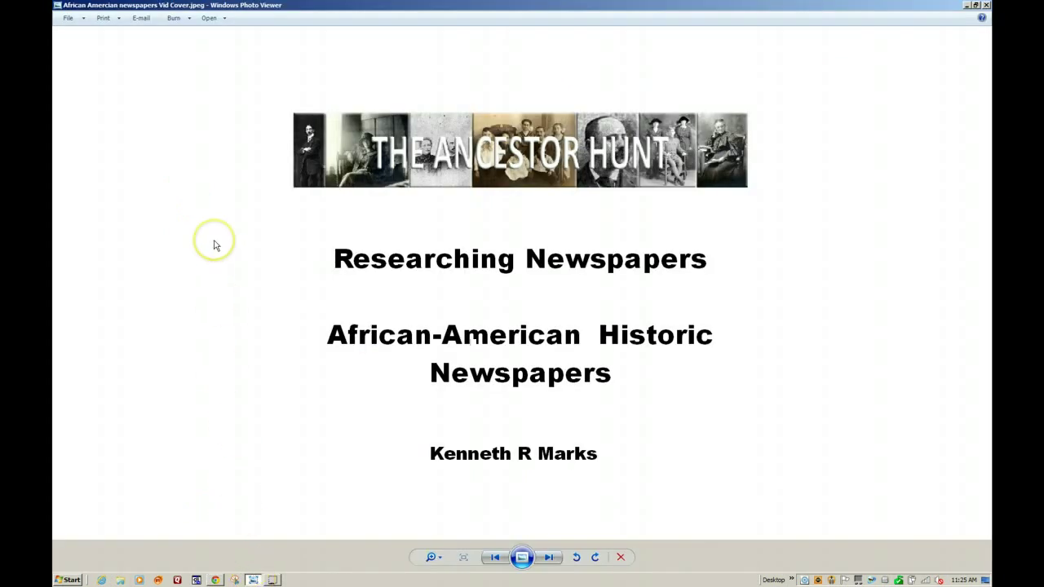